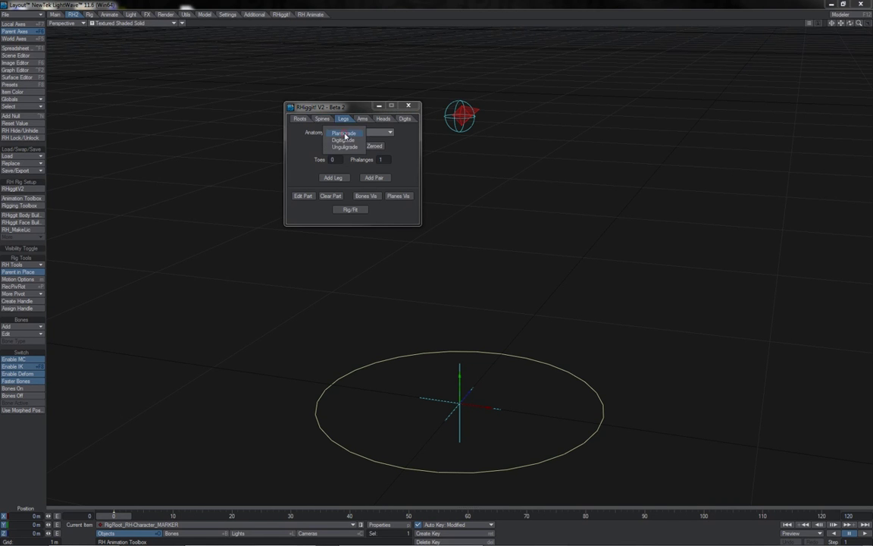
Set the leg anatomy to Plantigrade, add a single leg with 0 toes and 1 phalanx, and rig it
click(345, 134)
click(351, 134)
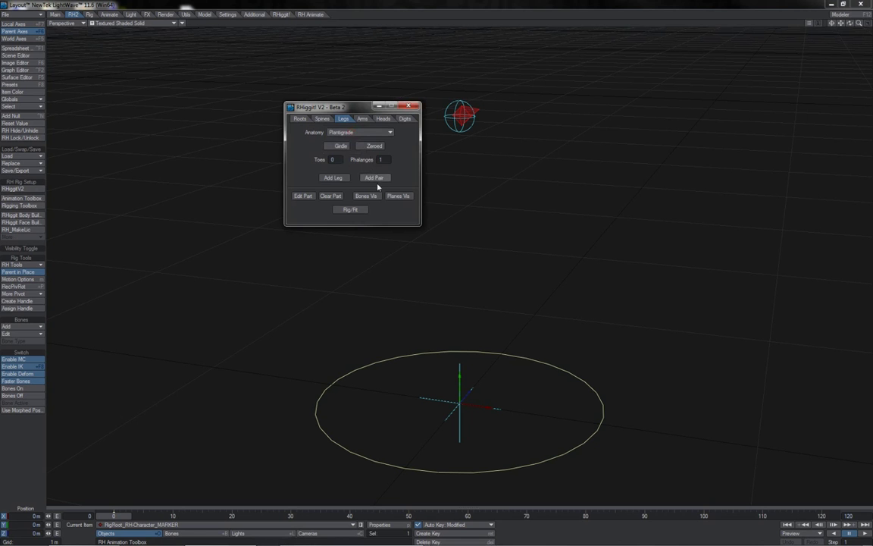
click(338, 178)
click(477, 252)
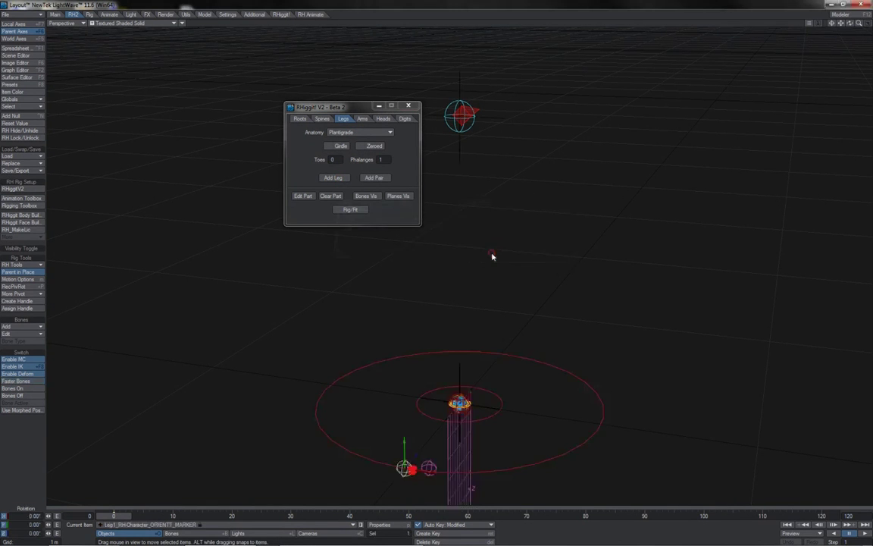
click(345, 210)
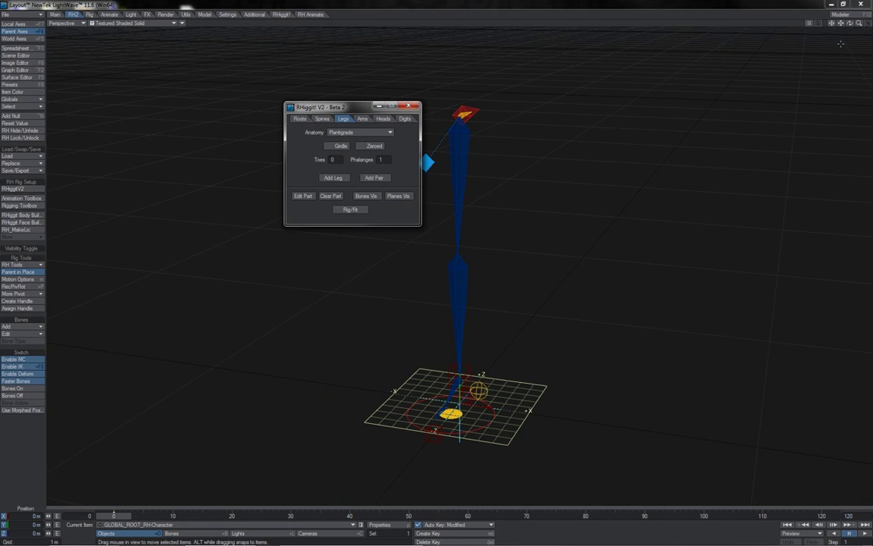
Try rotating the leg's main IK foot control around its axes and undo the rotation
drag(850, 23, 800, 19)
drag(841, 24, 868, 23)
click(611, 404)
key(y)
mouse_move(604, 410)
mouse_down()
mouse_move(557, 412)
mouse_move(612, 410)
mouse_up()
drag(523, 356, 497, 356)
mouse_move(593, 412)
mouse_down()
mouse_move(559, 411)
mouse_move(578, 411)
mouse_up()
key(ctrl+z)
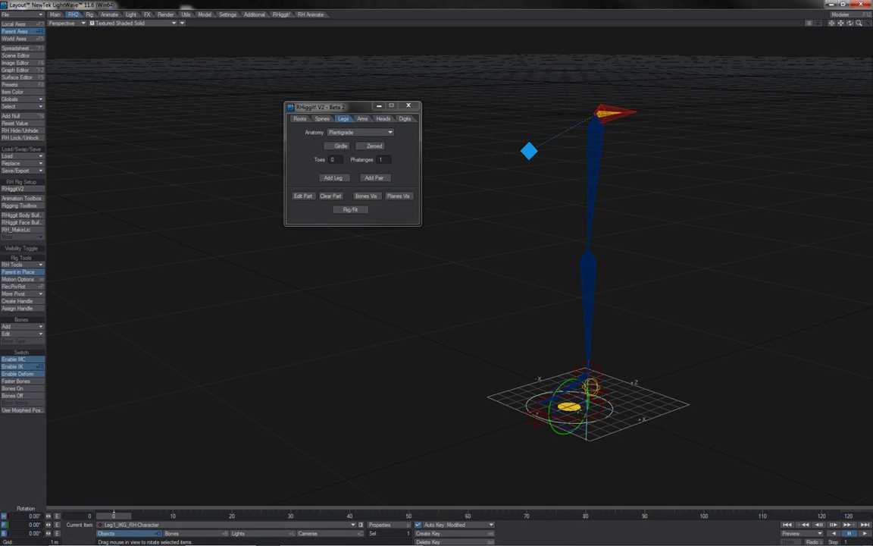
Raise the main IK foot control in the side view to about 299 mm on Y and -140 mm on Z
key(3)
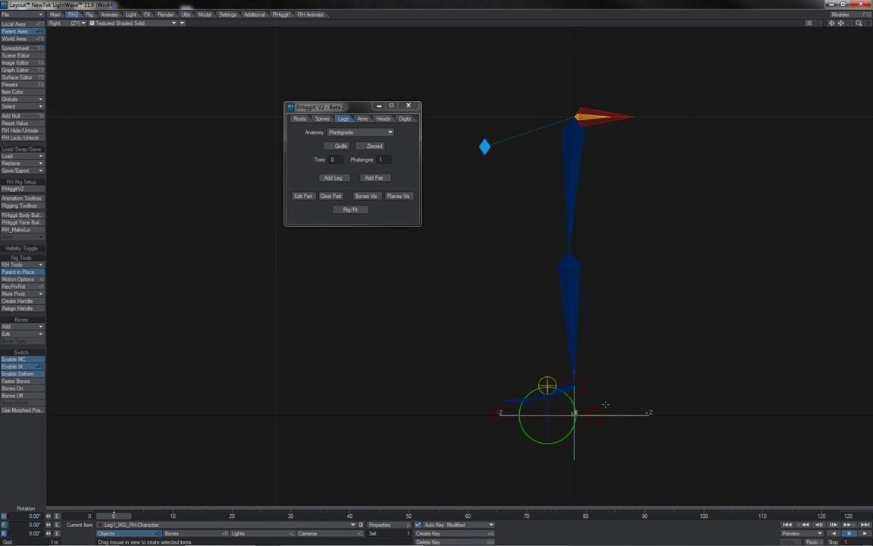
key(t)
drag(626, 390, 623, 363)
click(547, 309)
click(505, 319)
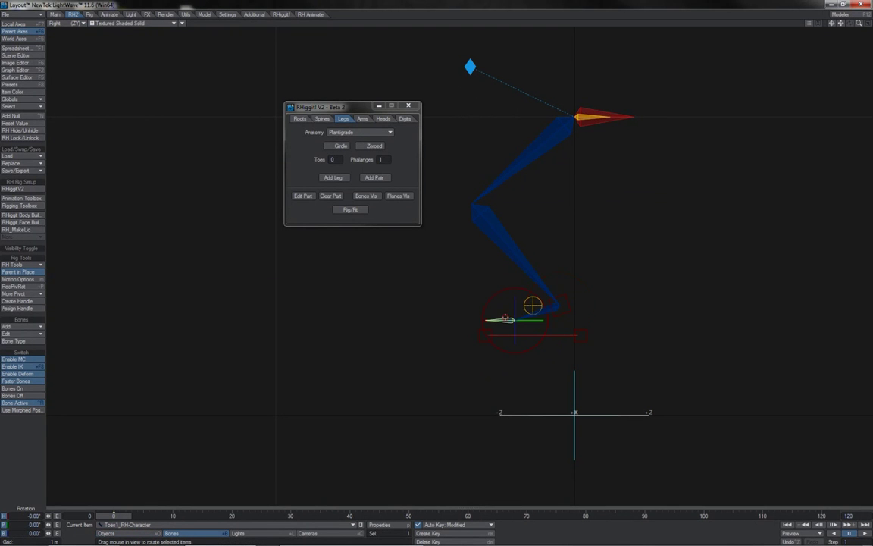
click(559, 335)
key(t)
mouse_move(424, 59)
mouse_down()
mouse_move(403, 123)
mouse_move(416, 49)
mouse_move(422, 59)
mouse_up()
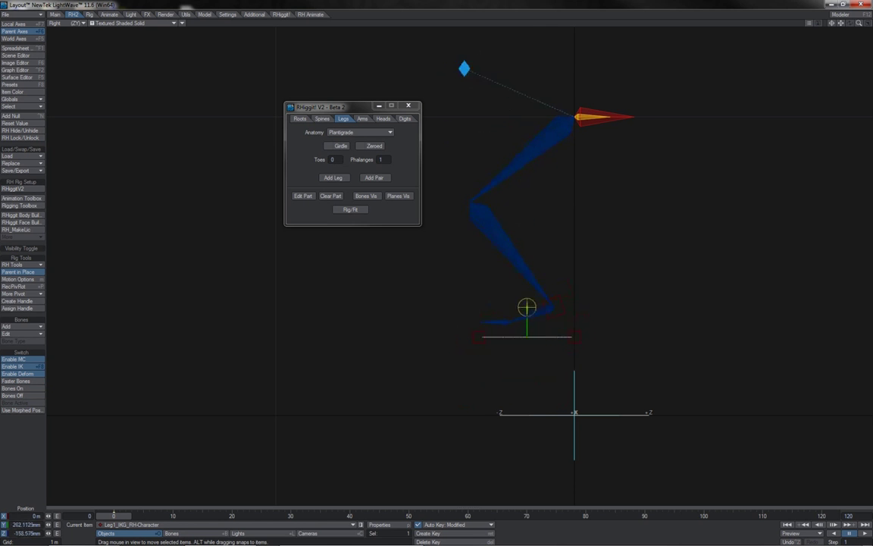
Try moving the reverse foot control in the perspective view and undo the move
key(4)
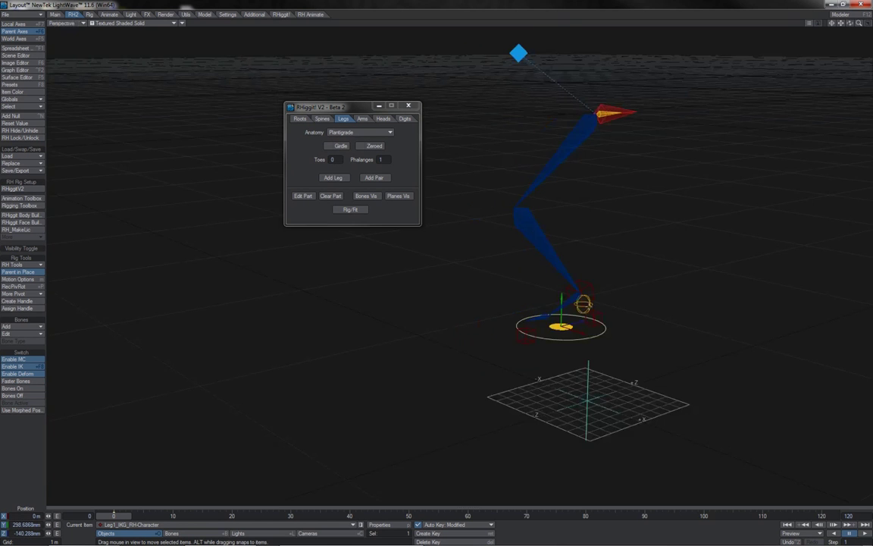
click(585, 305)
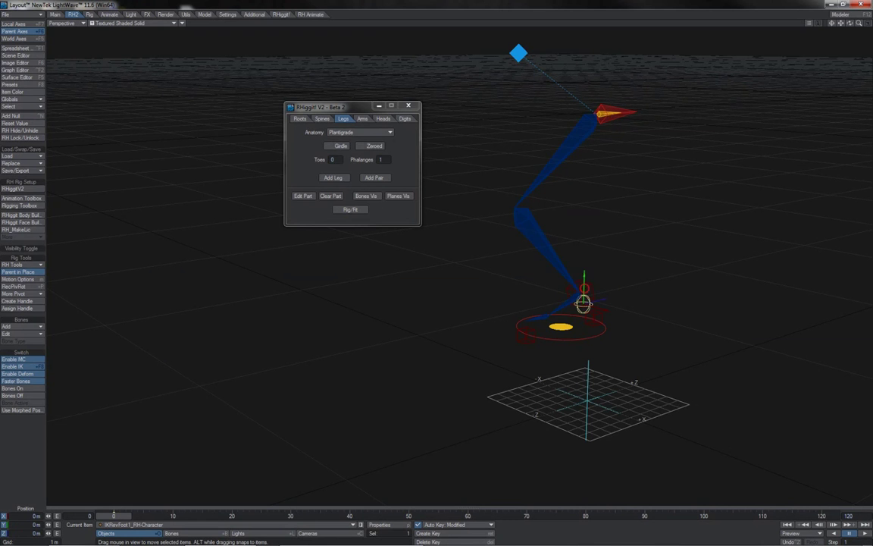
drag(584, 285, 571, 300)
key(ctrl+z)
key(ctrl+z)
Try rotating the reverse foot control, including a bank of about -27°, and undo each rotation
key(y)
drag(437, 267, 436, 334)
drag(591, 324, 588, 296)
key(ctrl+z)
drag(521, 266, 523, 269)
drag(453, 267, 437, 268)
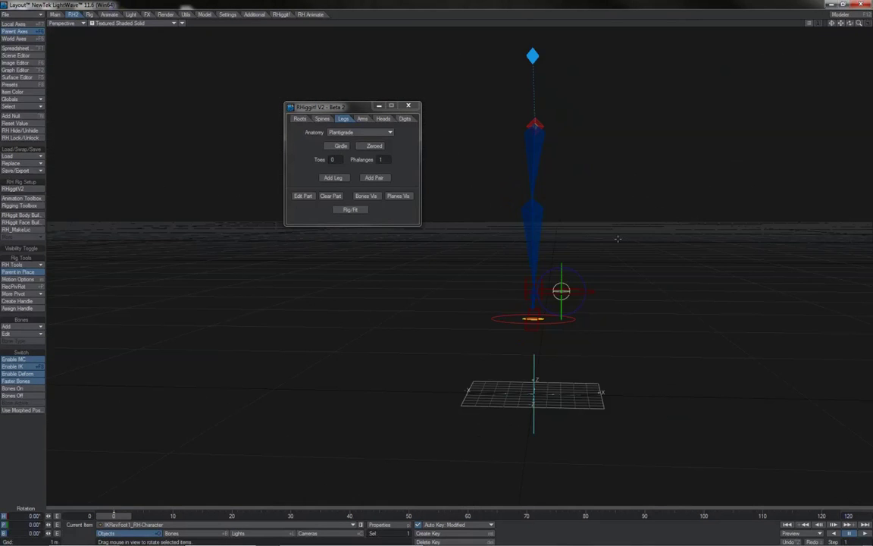
drag(573, 270, 574, 273)
key(ctrl+z)
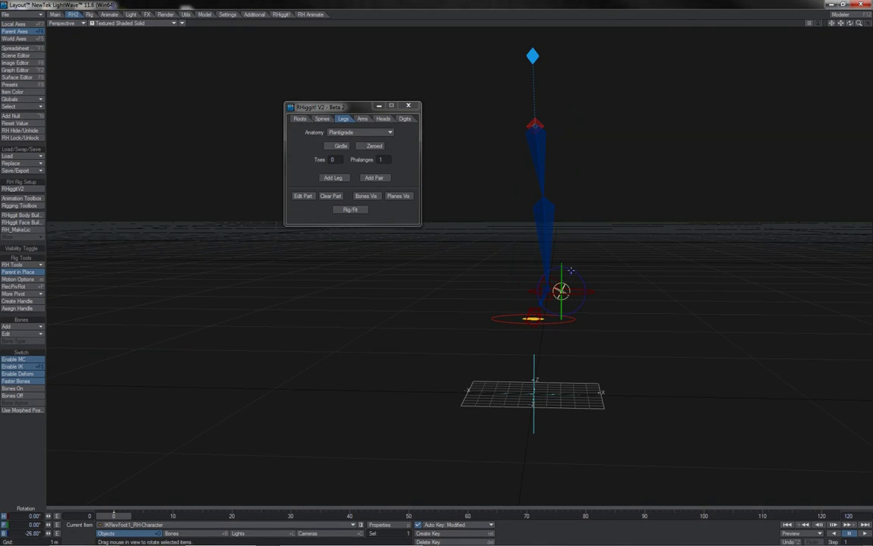
Return the leg to its fitting markers and examine the toe tip, heel, foot ball and reverse foot markers
click(353, 210)
click(494, 360)
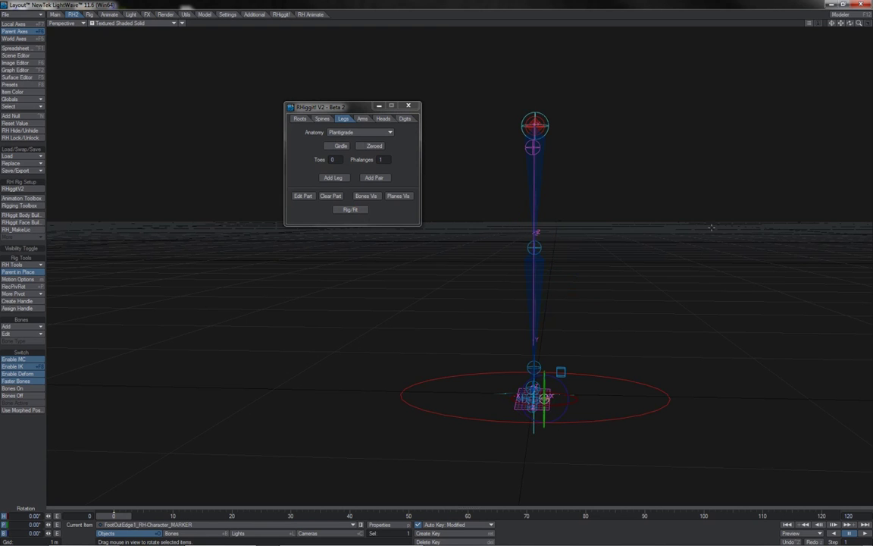
click(832, 24)
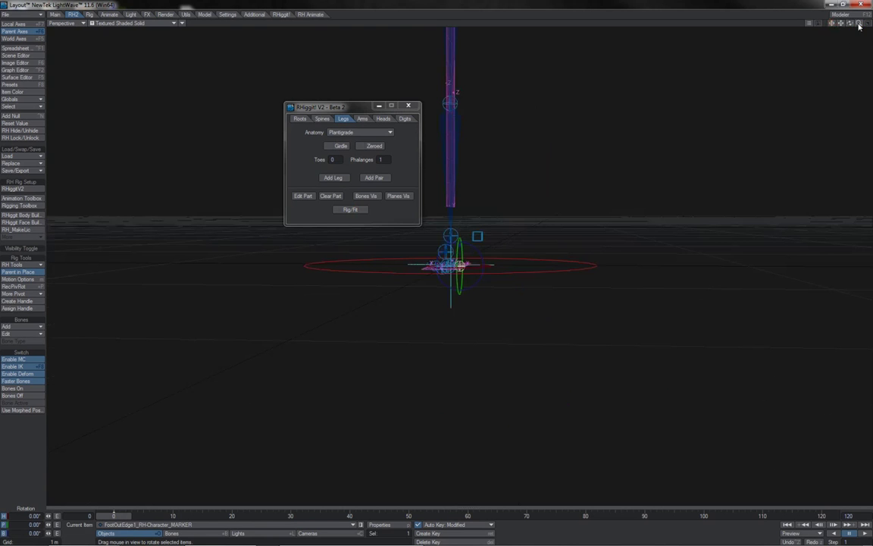
mouse_move(859, 24)
mouse_down()
mouse_move(870, 24)
mouse_move(850, 42)
mouse_move(866, 44)
mouse_move(838, 44)
mouse_up()
click(569, 253)
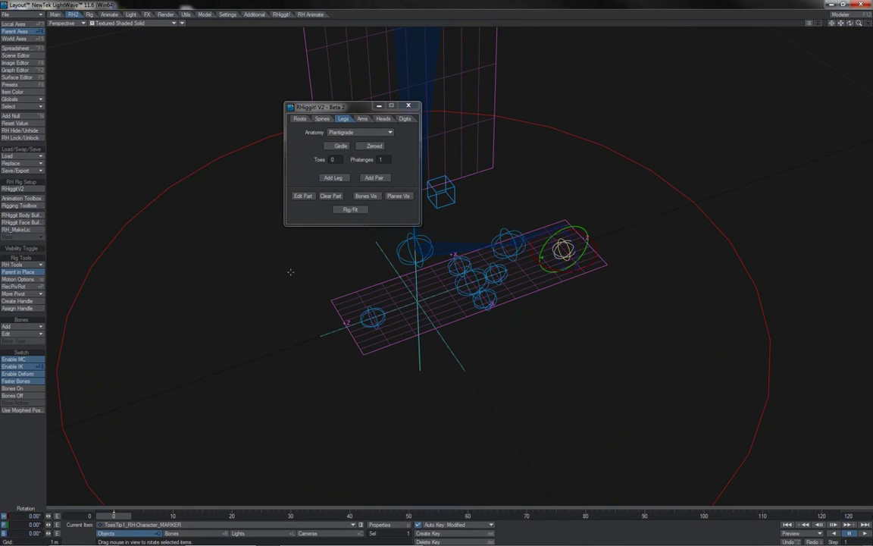
click(370, 316)
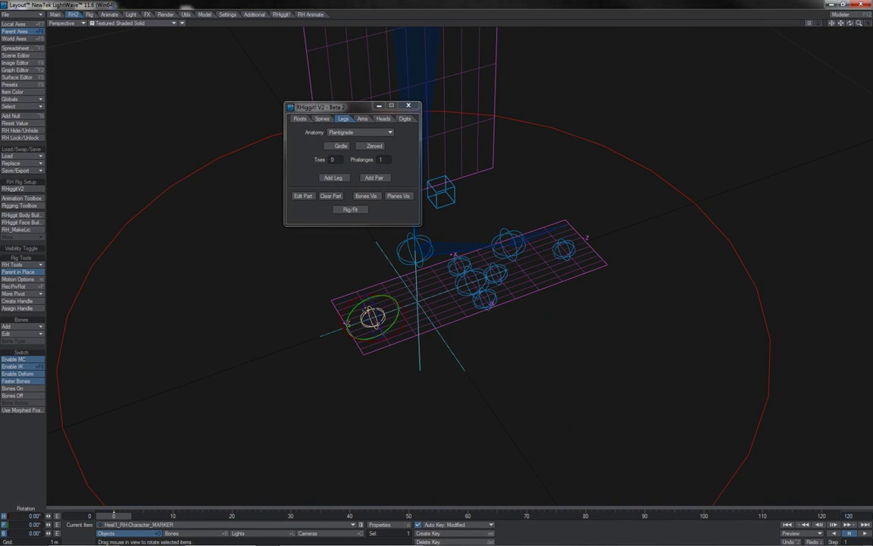
click(493, 270)
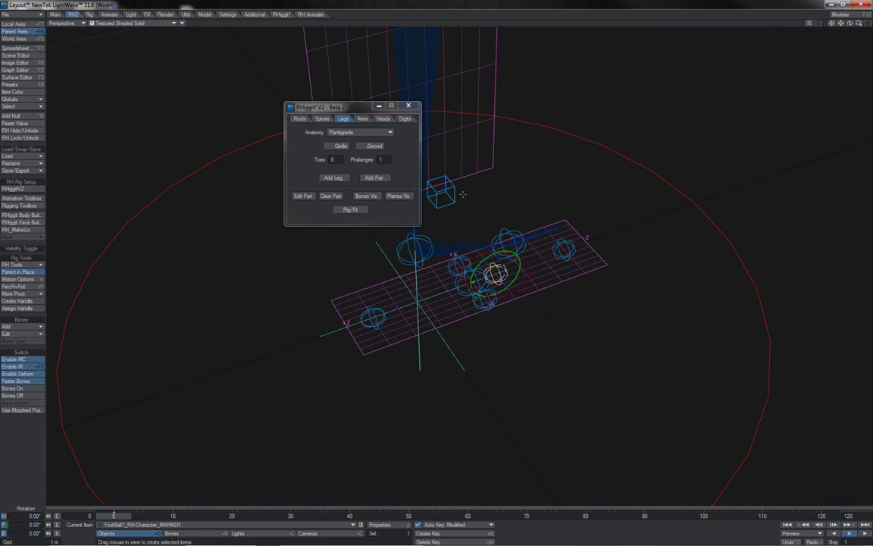
click(410, 175)
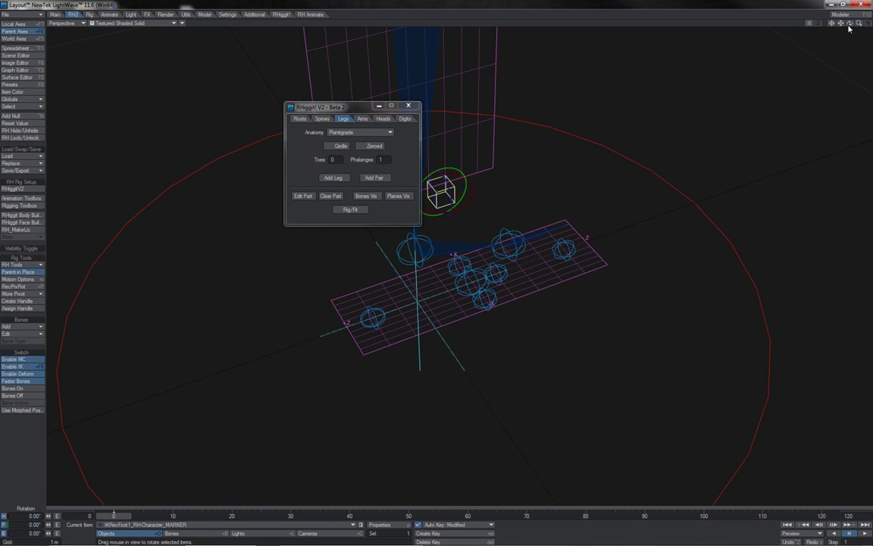
drag(849, 24, 580, 141)
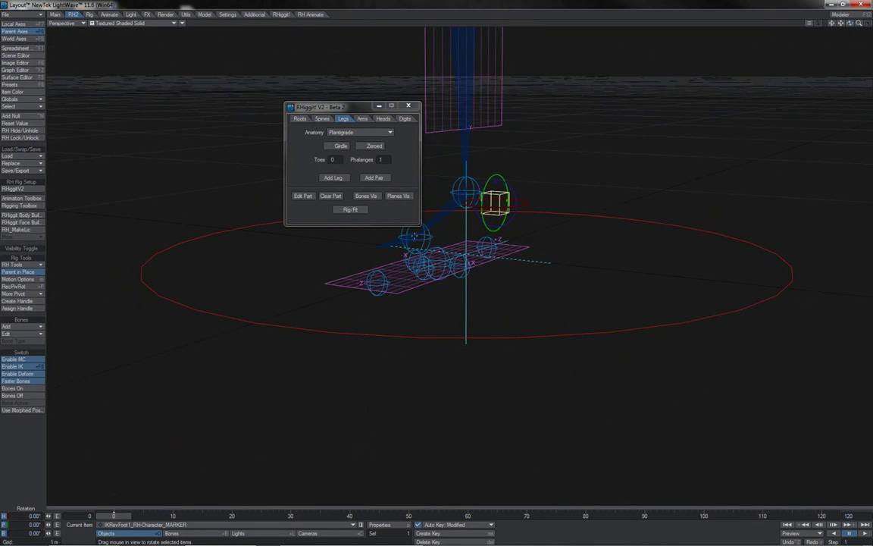
Rig the leg again and move the reverse foot control forward to about -190 mm on Z
click(351, 210)
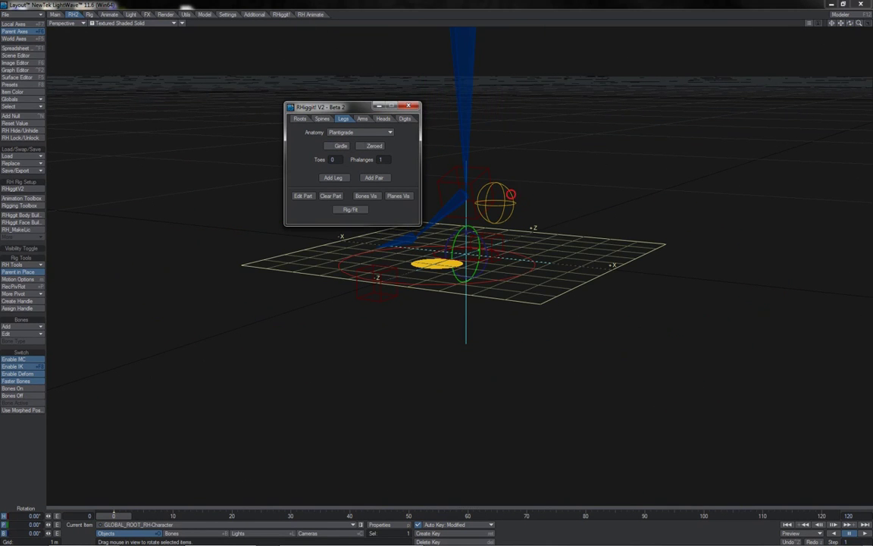
click(511, 196)
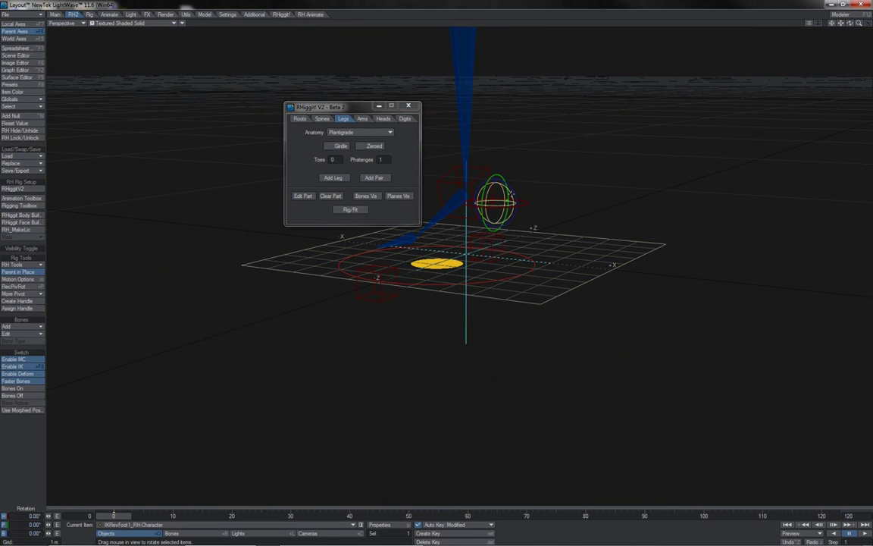
key(t)
drag(518, 198, 490, 206)
drag(435, 182, 396, 191)
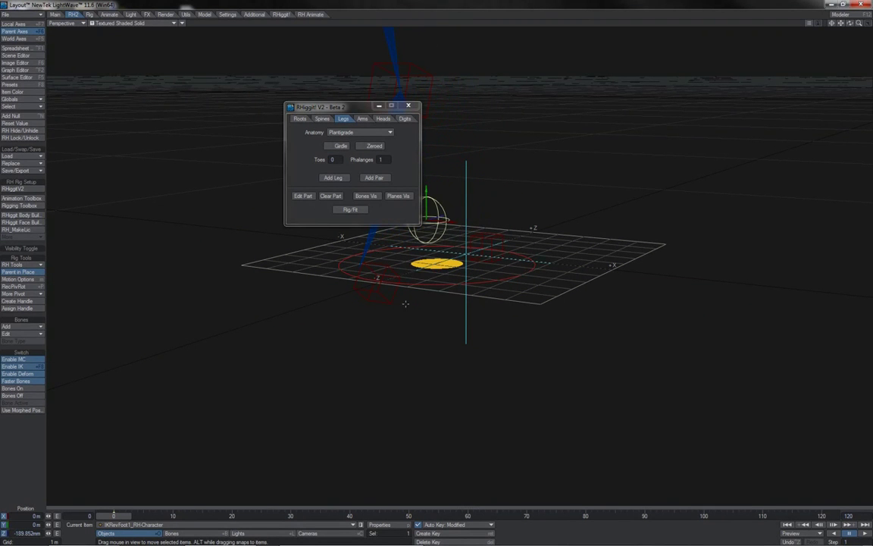
Try rotating the toe tip IK control in heading and bank with the foot on its toes, undoing each rotation
click(379, 296)
drag(323, 107, 196, 81)
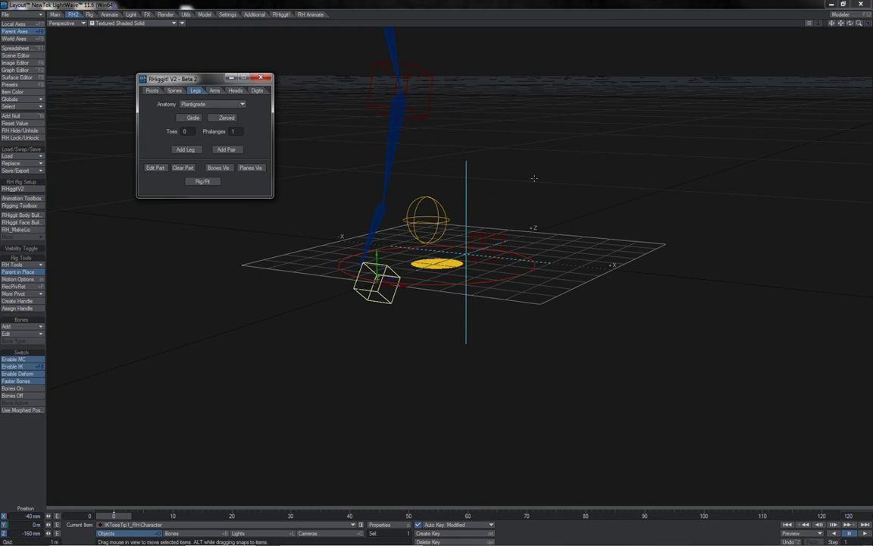
key(y)
mouse_move(406, 275)
mouse_down()
mouse_move(365, 251)
mouse_move(337, 254)
mouse_move(449, 269)
mouse_move(406, 276)
mouse_up()
key(ctrl+z)
drag(341, 256, 338, 254)
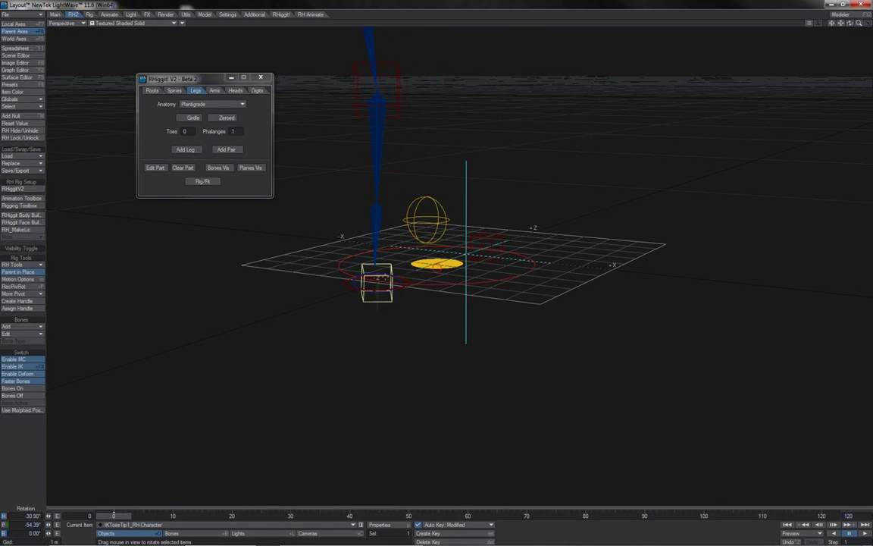
key(ctrl+z)
mouse_move(397, 294)
mouse_down()
mouse_move(406, 293)
mouse_move(395, 295)
mouse_up()
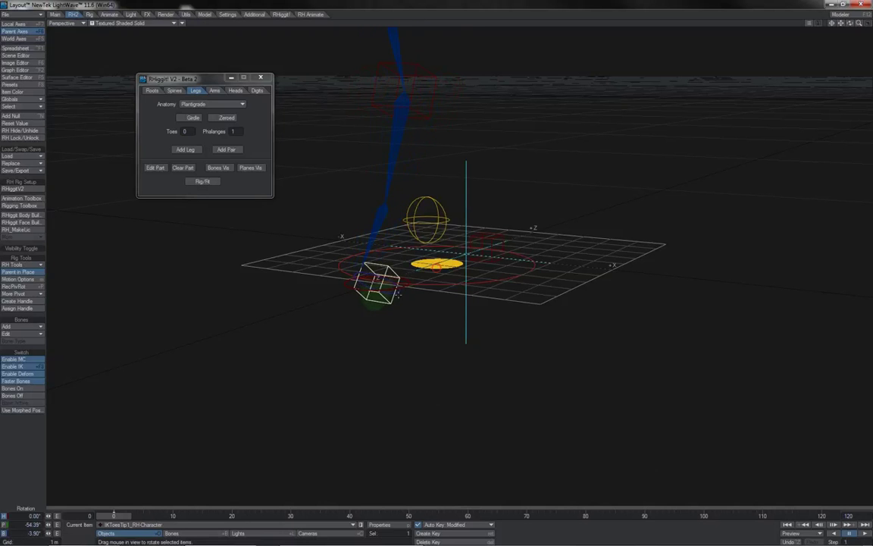
key(ctrl+z)
Try moving the reverse foot control backward and rotating the heel IK control, and undo both changes
click(507, 207)
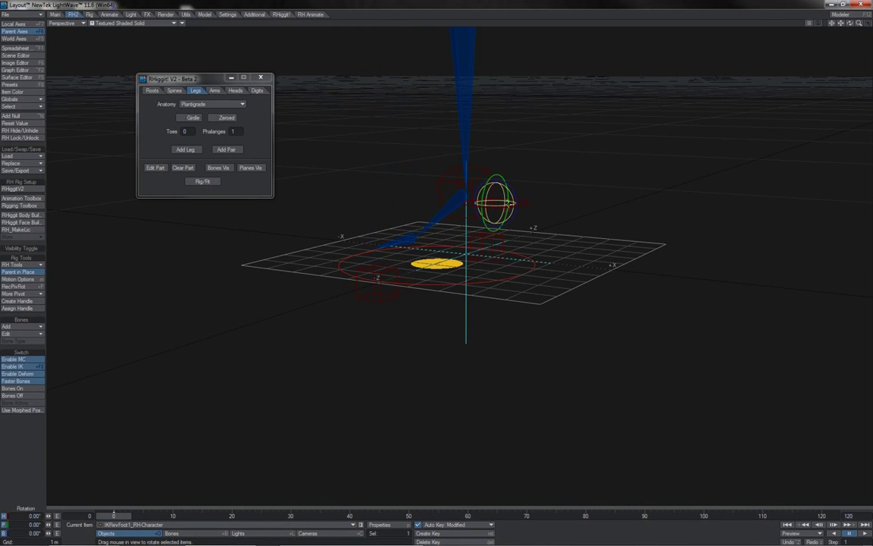
key(t)
drag(496, 203, 540, 192)
click(492, 232)
key(y)
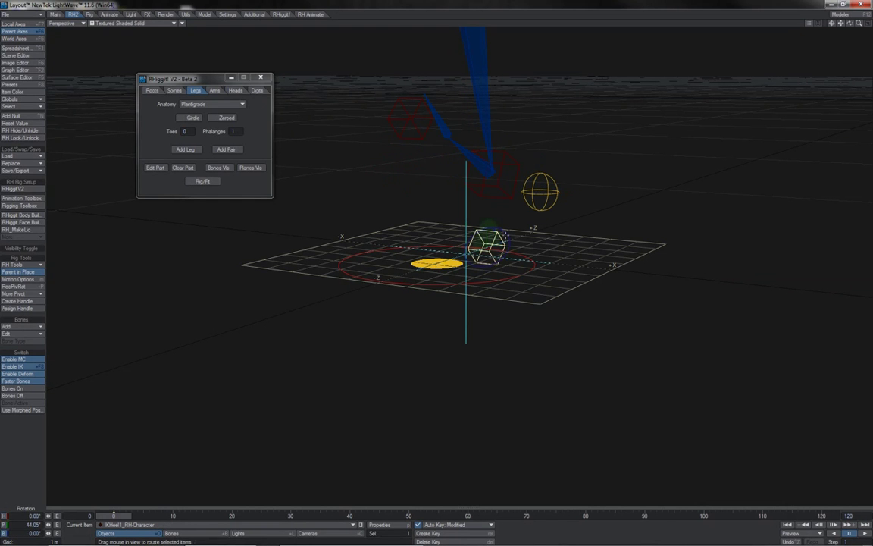
mouse_move(508, 234)
mouse_down()
mouse_move(494, 225)
mouse_move(511, 247)
mouse_move(496, 225)
mouse_move(510, 244)
mouse_move(508, 234)
mouse_up()
key(ctrl+z)
key(ctrl+z)
shift+click(381, 297)
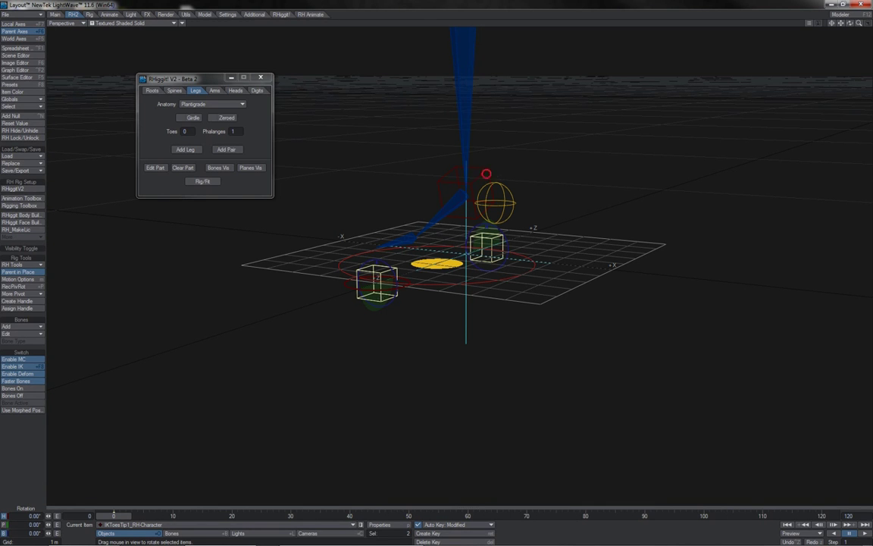
Try moving the ankle IK control up and around in the side view and undo the move
click(486, 173)
key(3)
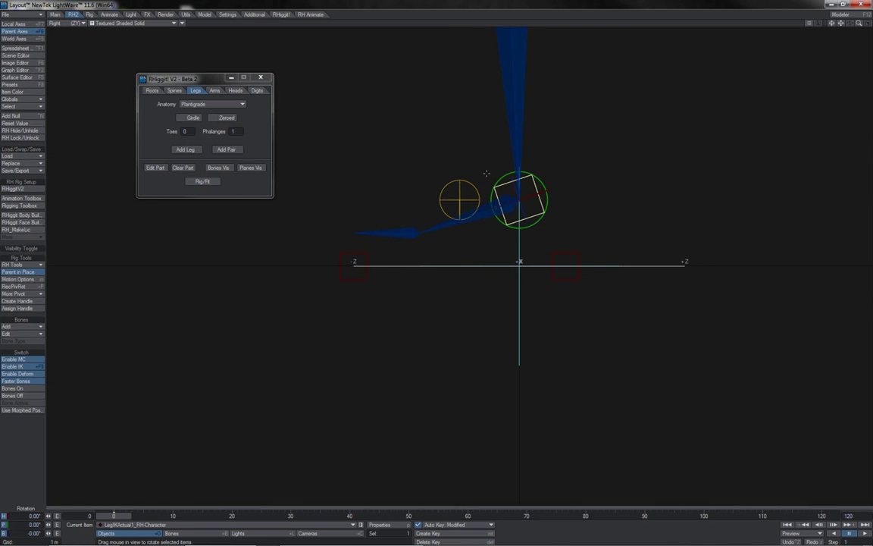
key(t)
drag(646, 191, 595, 93)
drag(468, 102, 455, 125)
key(ctrl+z)
Try rotating the ankle IK control in the perspective view and undo the rotation
key(4)
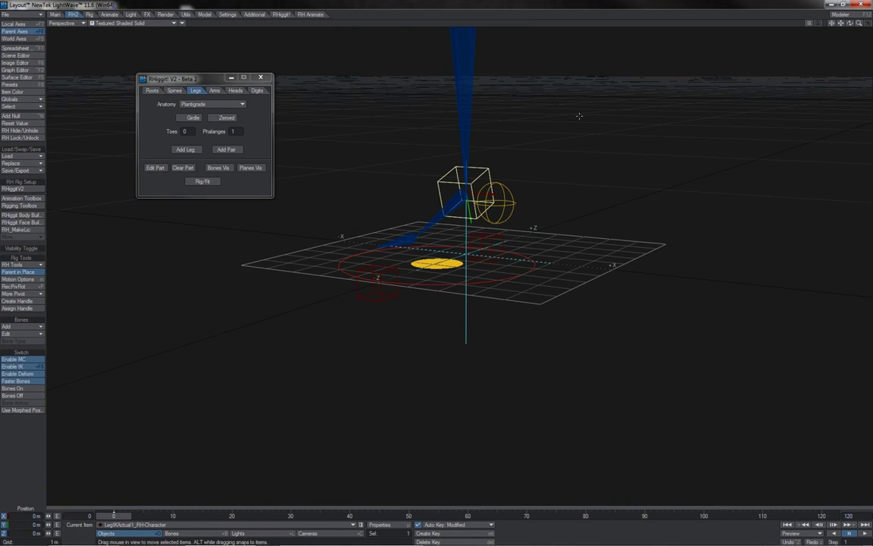
key(y)
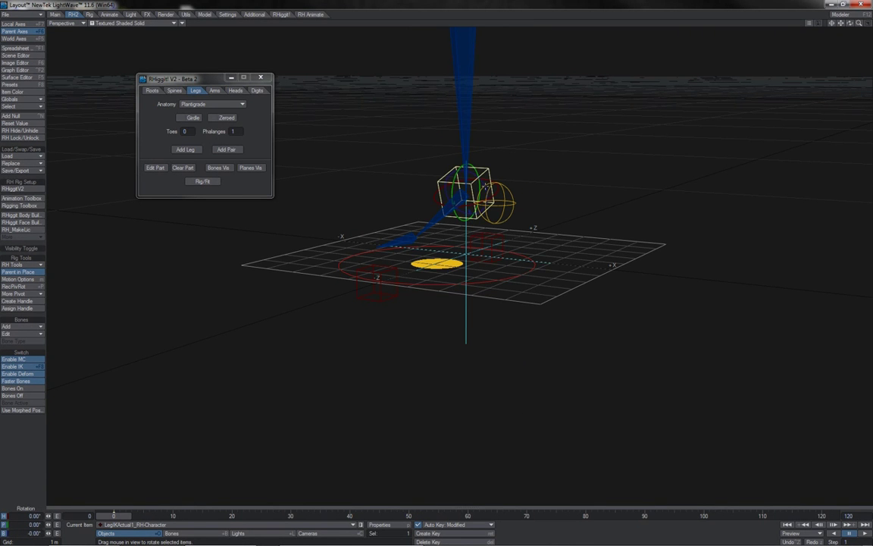
drag(447, 191, 485, 185)
key(ctrl+z)
Raise the main IK foot control to about 137 mm on Y and show the leg from the side
key(3)
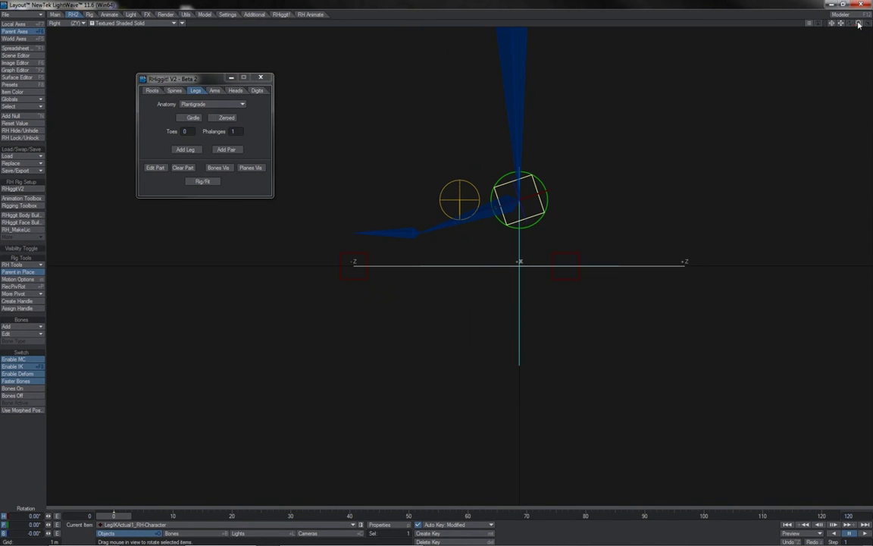
mouse_move(859, 23)
mouse_down()
mouse_move(872, 24)
mouse_move(843, 24)
mouse_up()
key(4)
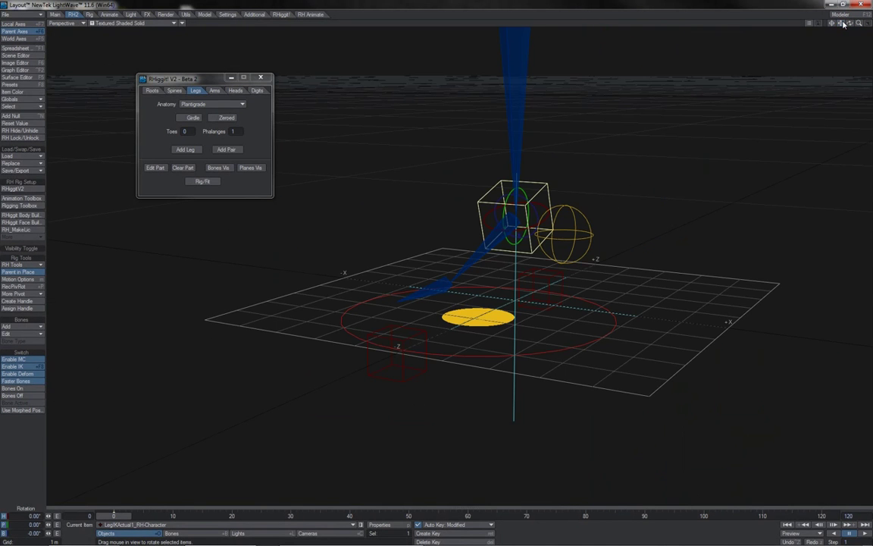
click(578, 298)
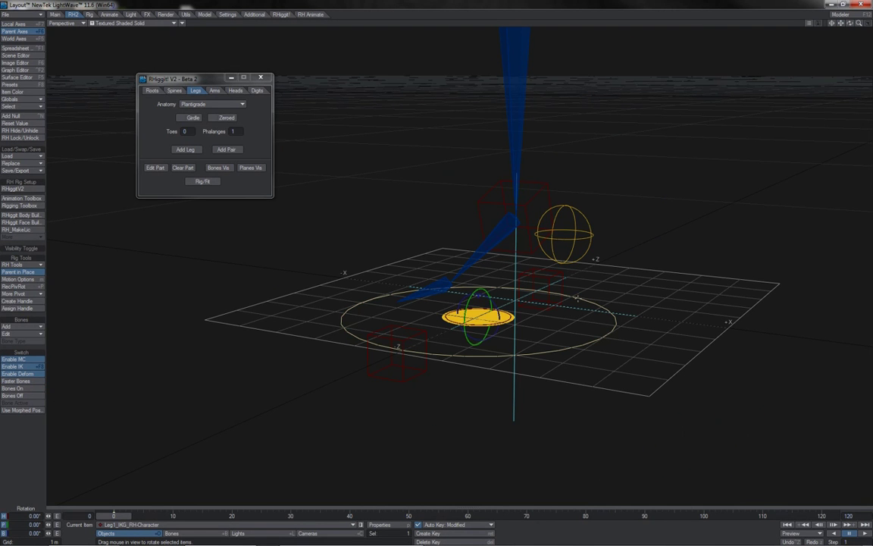
key(t)
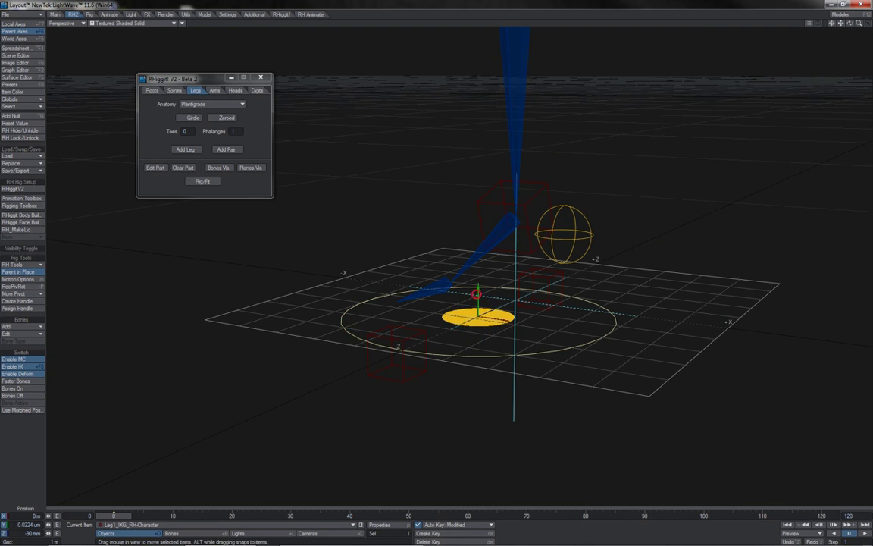
drag(477, 291, 477, 167)
key(3)
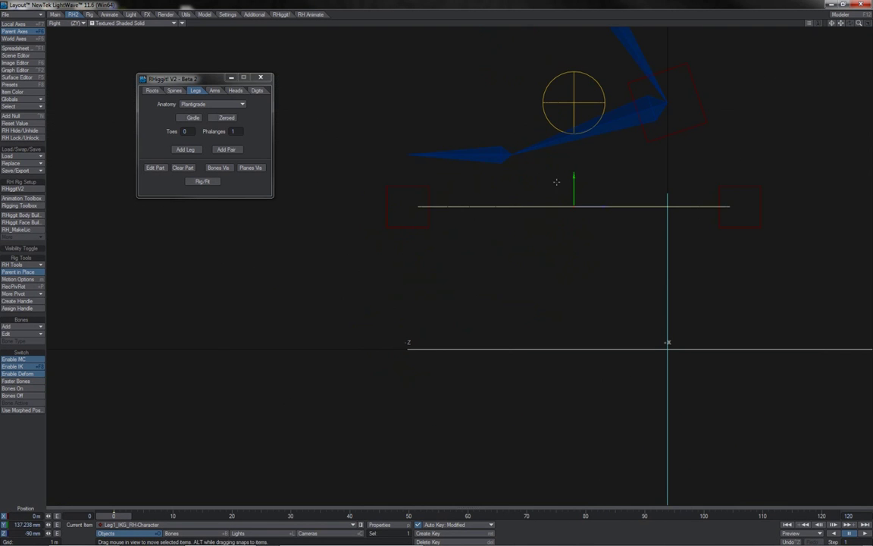
Try moving the first leg's ankle IK control up and forward to about -198 mm on Y and 225 mm on Z in the side view
drag(841, 24, 847, 242)
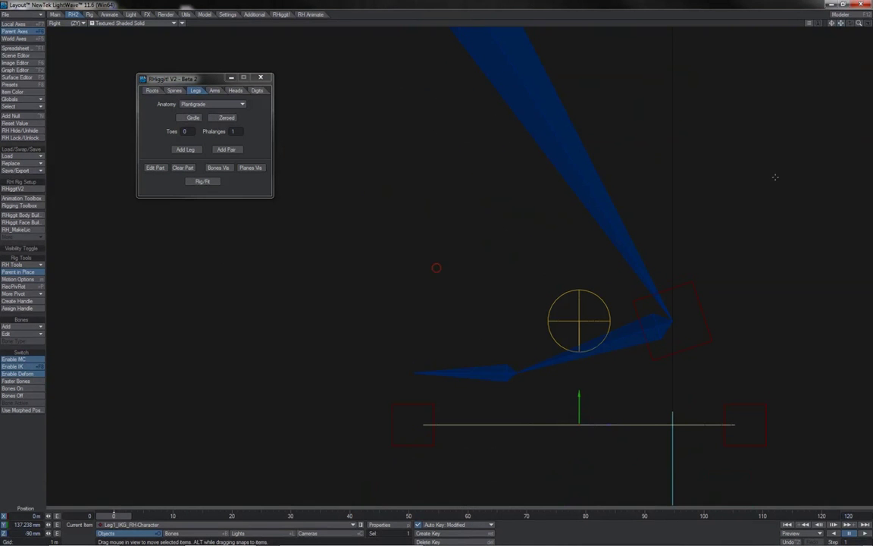
click(699, 290)
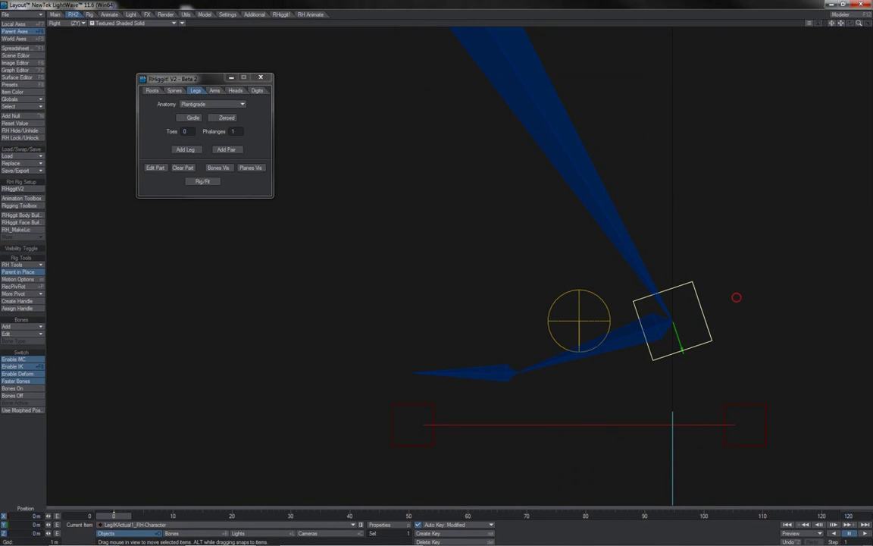
drag(699, 290, 439, 178)
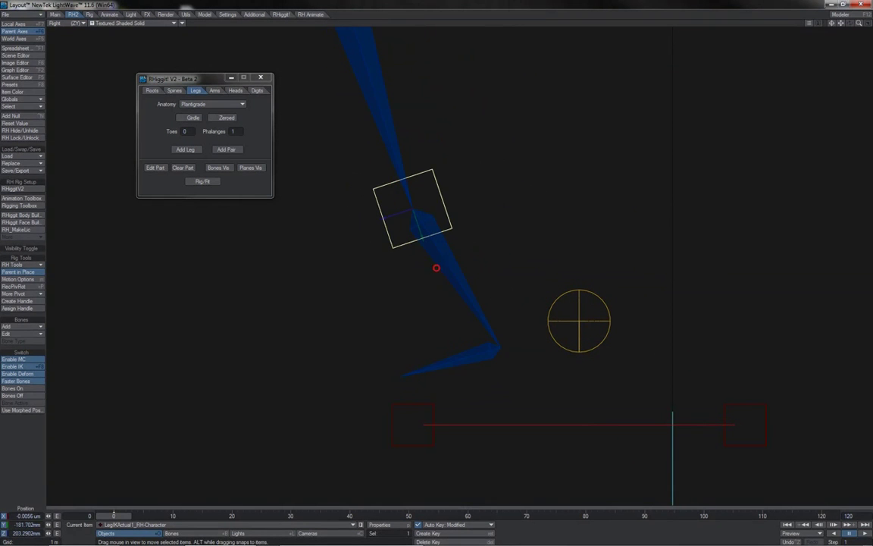
drag(494, 212, 482, 211)
click(459, 291)
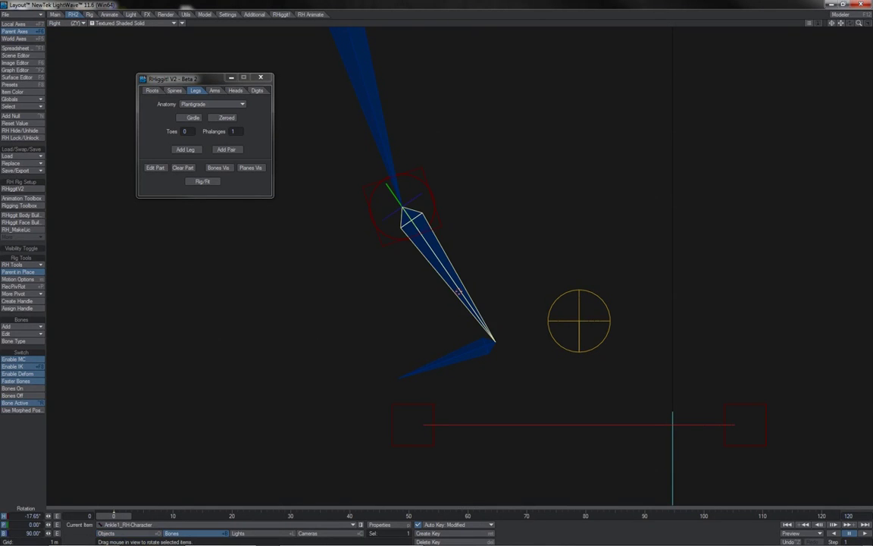
click(419, 170)
drag(419, 169, 453, 170)
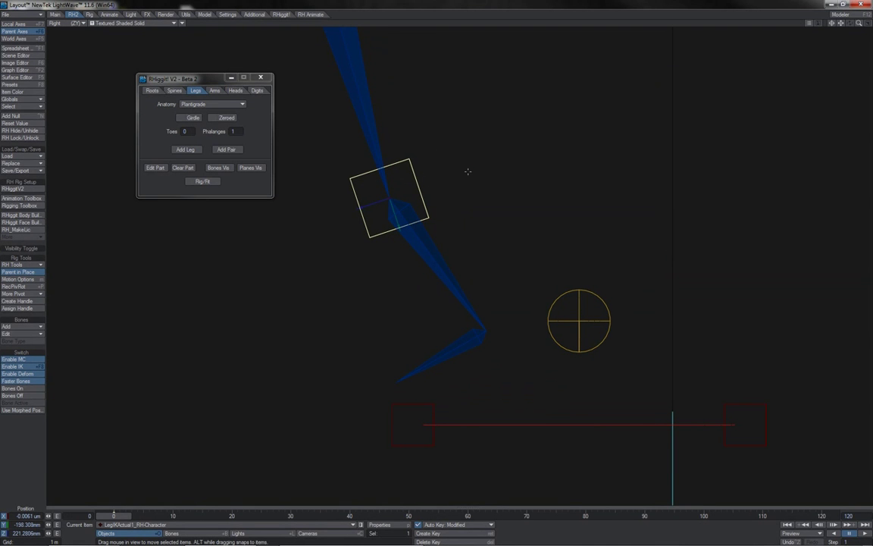
mouse_move(468, 171)
mouse_down()
mouse_move(438, 164)
mouse_move(493, 177)
mouse_move(468, 172)
mouse_up()
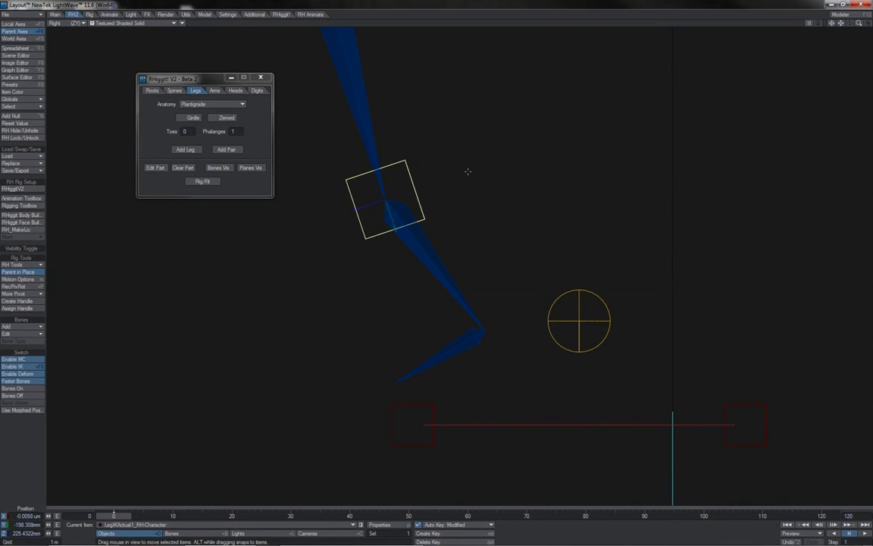
Try pitching the ankle IK control to about -27° and undo the rotation together with the preceding moves
key(y)
drag(404, 175, 436, 266)
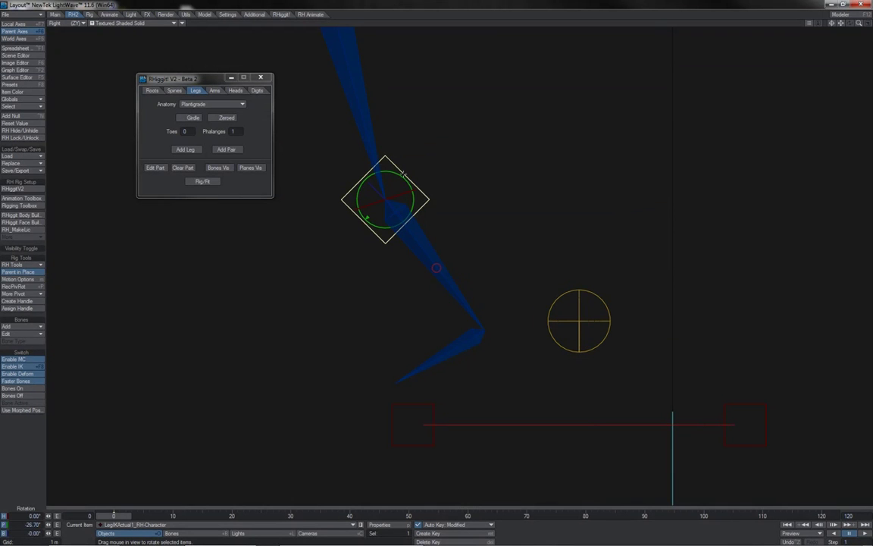
key(ctrl+z)
key(ctrl+z)
key(ctrl+z)
key(ctrl+z)
key(ctrl+z)
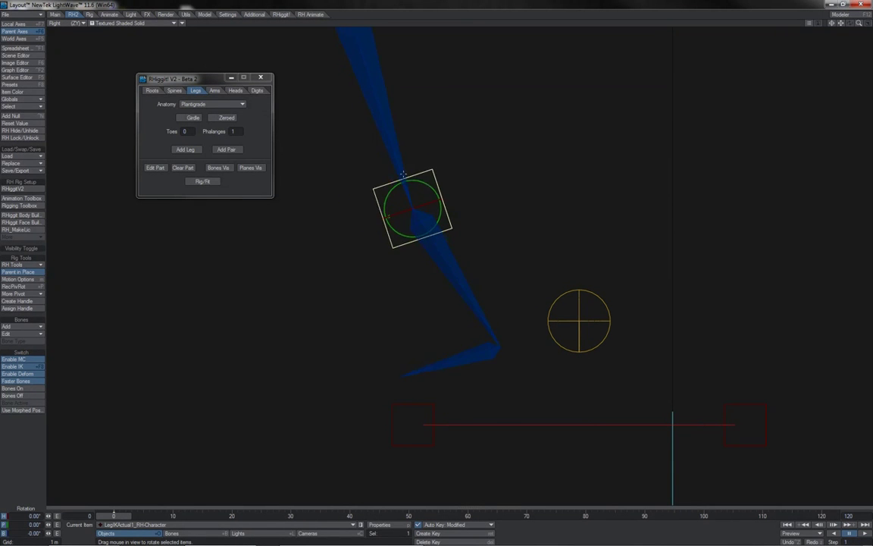
Try moving the ankle IK control to about -236 mm on Y and 241 mm on Z, rotating it, and undo the changes
key(t)
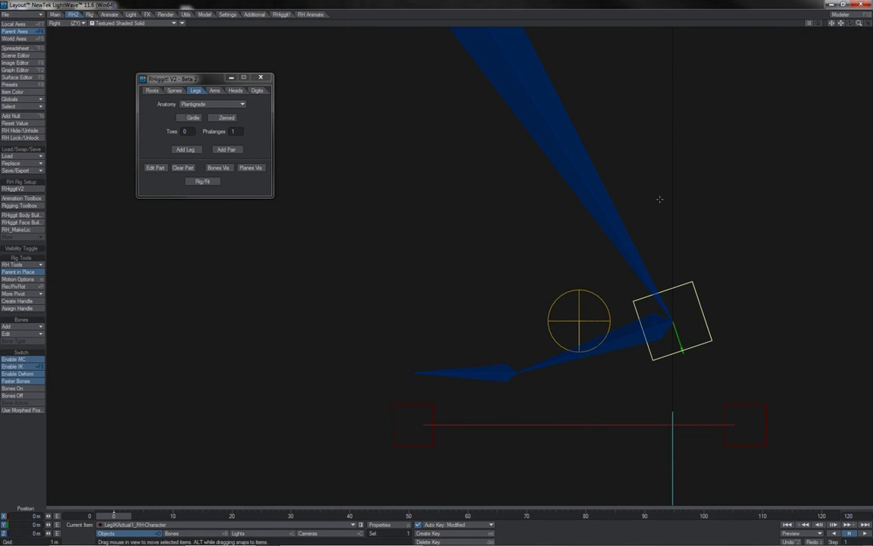
drag(660, 200, 733, 172)
drag(744, 294, 357, 167)
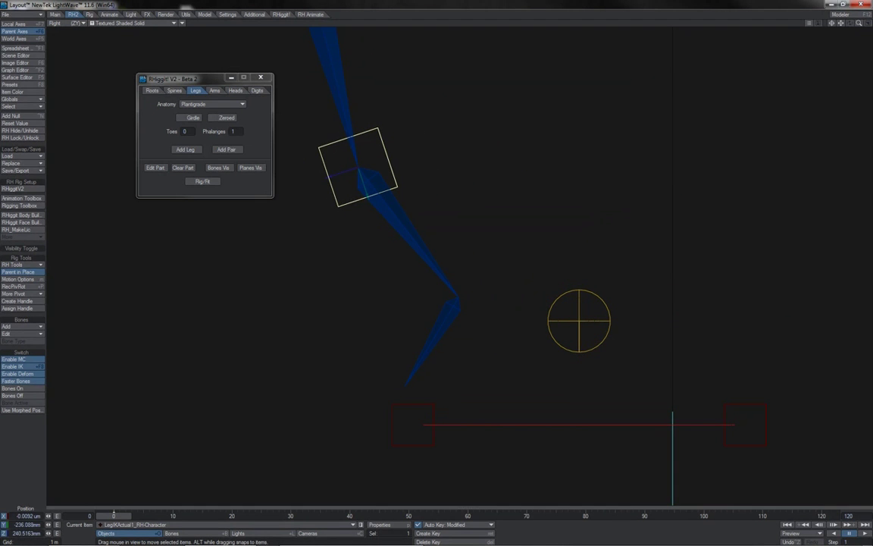
key(y)
drag(379, 144, 437, 267)
key(ctrl+z)
Set the leg anatomy to Digitigrade and add a single leg parented to MainRoot_RH-Character
key(4)
click(218, 105)
click(222, 112)
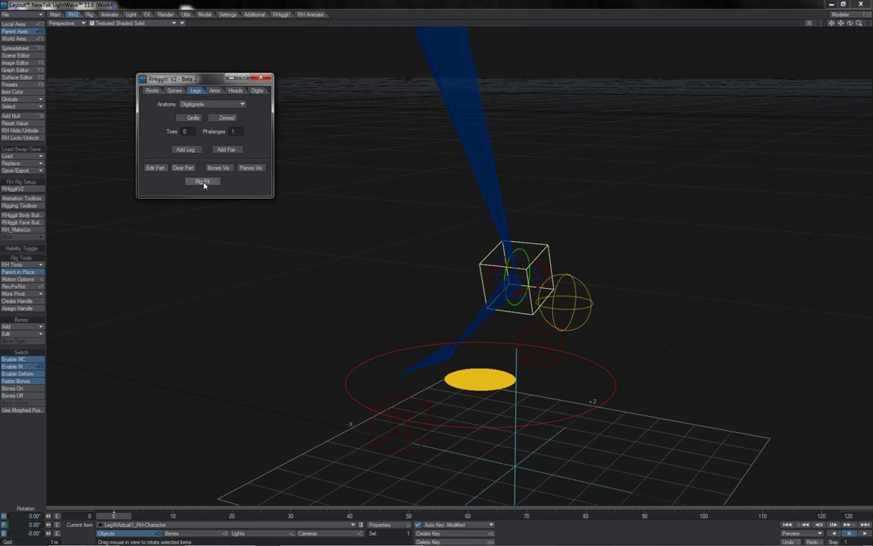
click(188, 150)
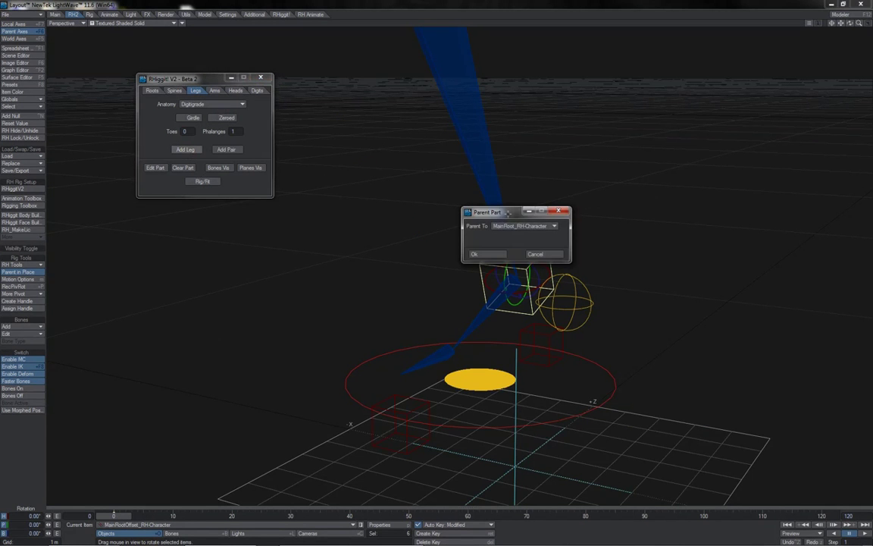
click(489, 253)
Move the new leg's root marker to about 1.118 m on Z and rig the leg
mouse_move(858, 23)
mouse_down()
mouse_move(720, 91)
mouse_move(646, 140)
mouse_up()
drag(473, 261, 678, 189)
mouse_move(859, 23)
mouse_down()
mouse_move(837, 34)
mouse_move(823, 28)
mouse_up()
right_drag(842, 24, 842, 0)
mouse_move(850, 24)
mouse_down()
mouse_move(833, 44)
mouse_move(852, 28)
mouse_up()
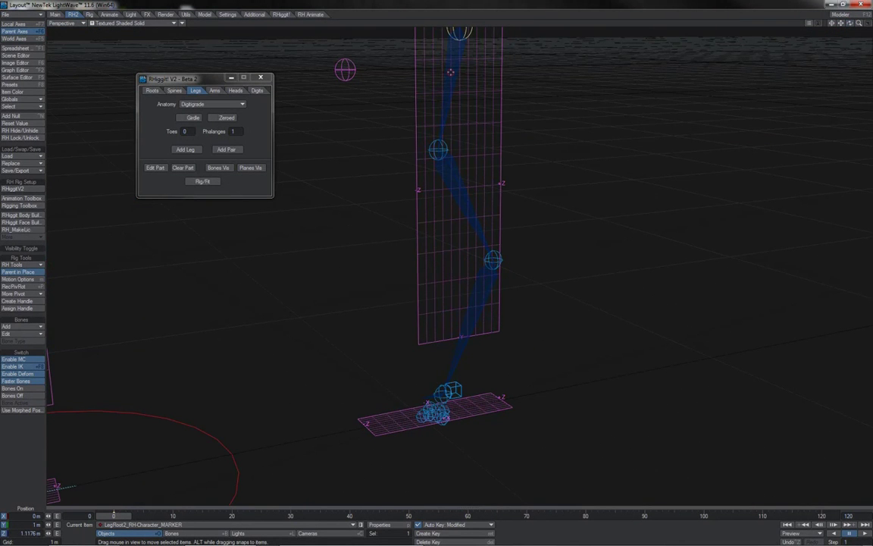
click(216, 180)
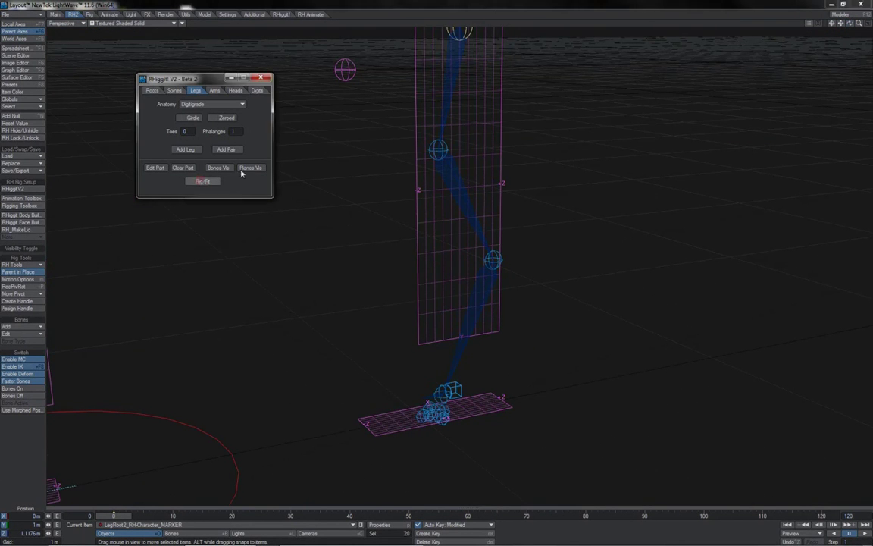
Examine the digitigrade leg's bone chain by selecting the hip, knee, lower leg and toe bones in turn
click(453, 106)
key(y)
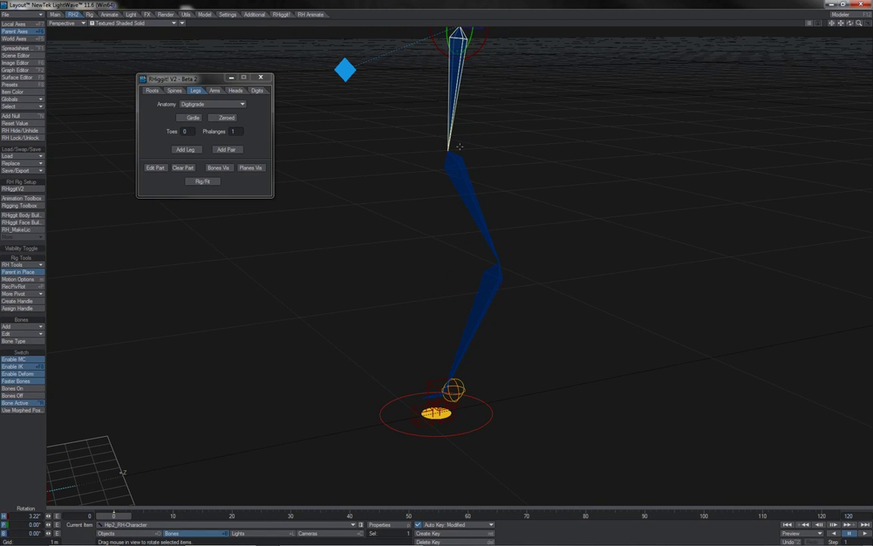
click(467, 180)
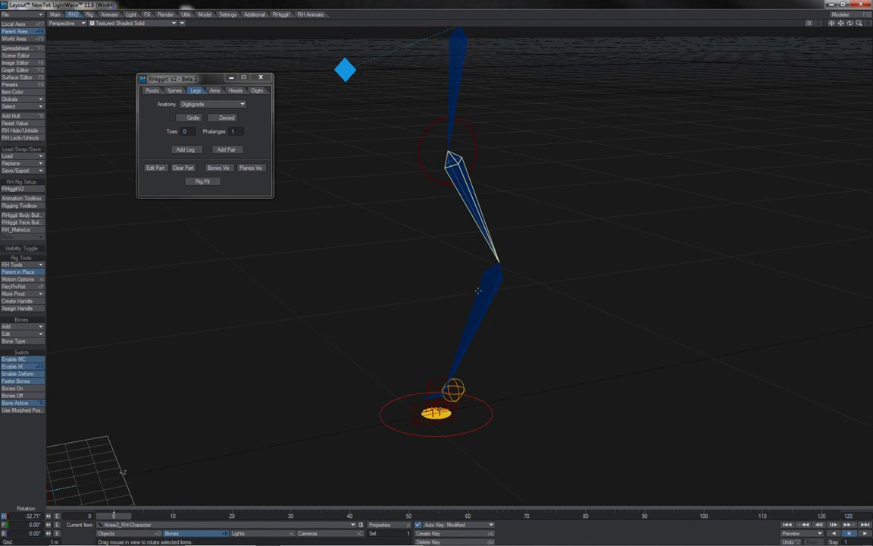
click(461, 339)
click(430, 395)
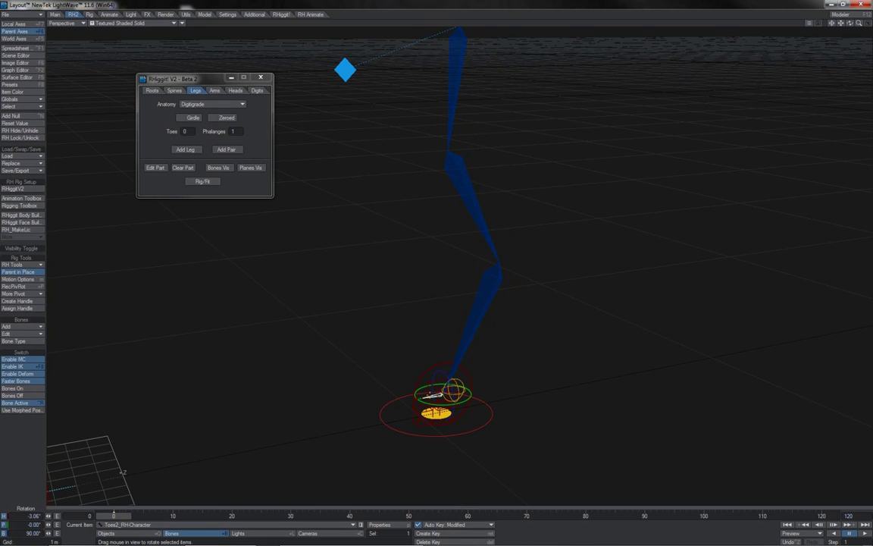
Try moving the digitigrade leg's main IK foot control forward to about 959 mm on Z in the side view and undo the move
click(493, 411)
key(3)
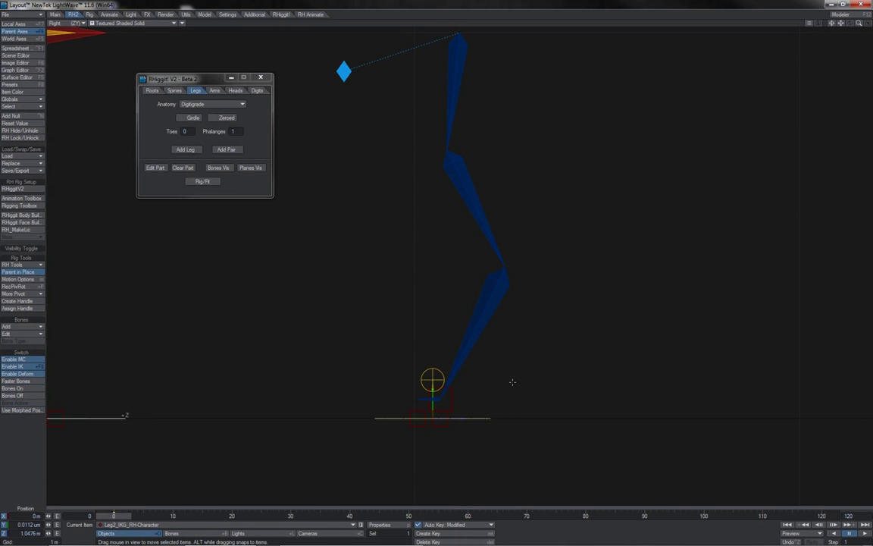
drag(513, 382, 469, 398)
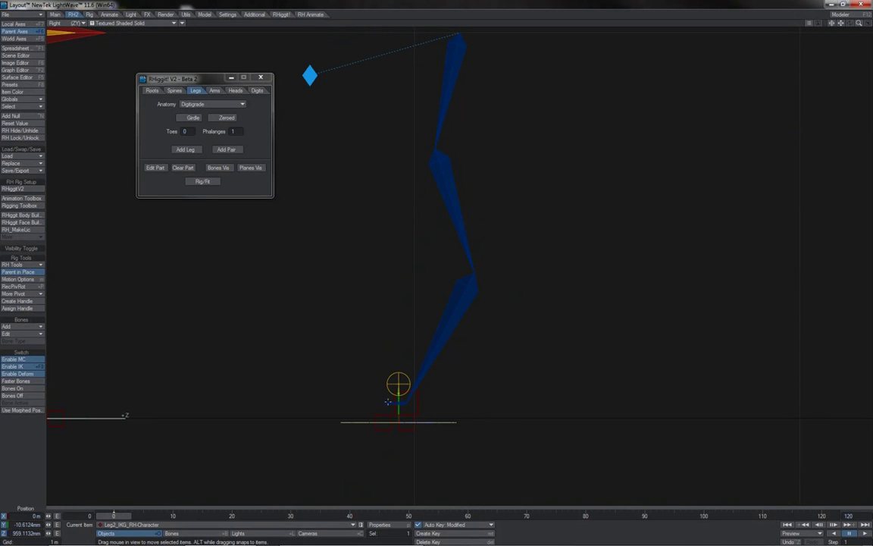
click(387, 402)
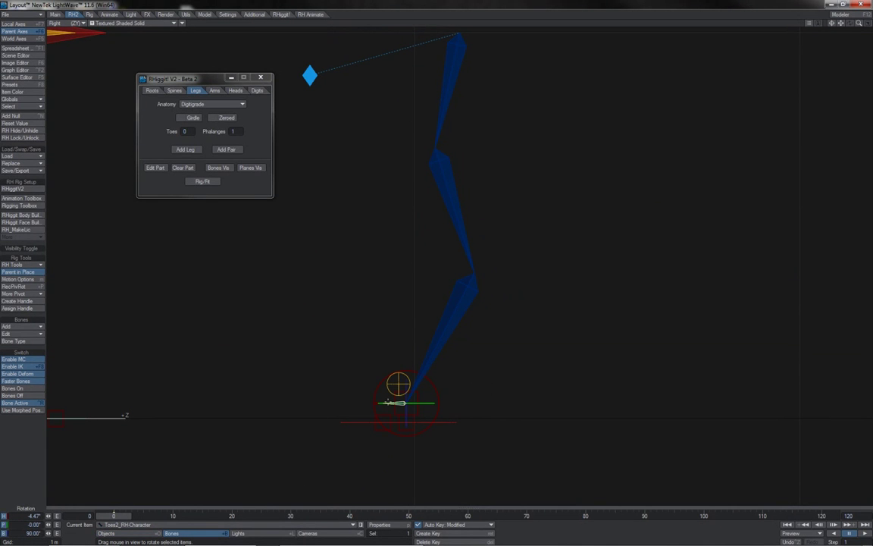
key(ctrl+z)
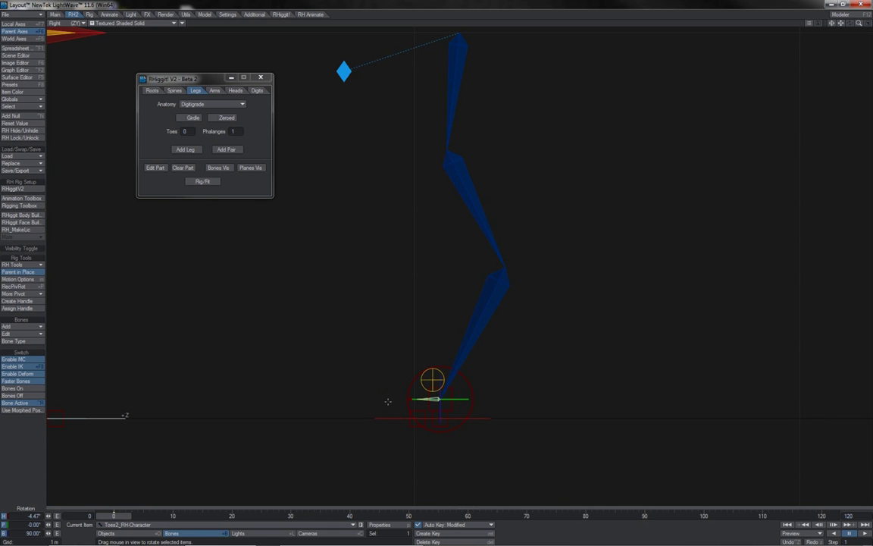
Try moving the digitigrade leg's reverse foot control in the side and perspective views and undo the moves
click(432, 380)
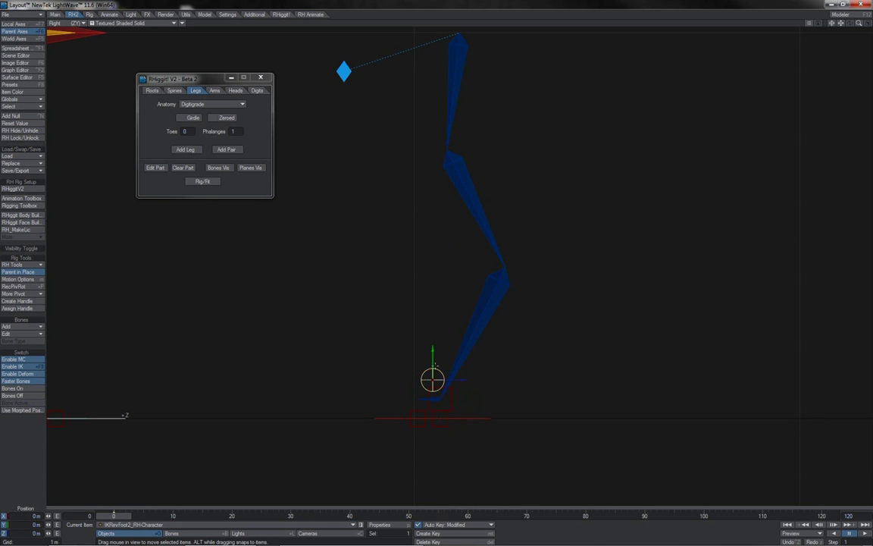
drag(432, 380, 432, 356)
key(4)
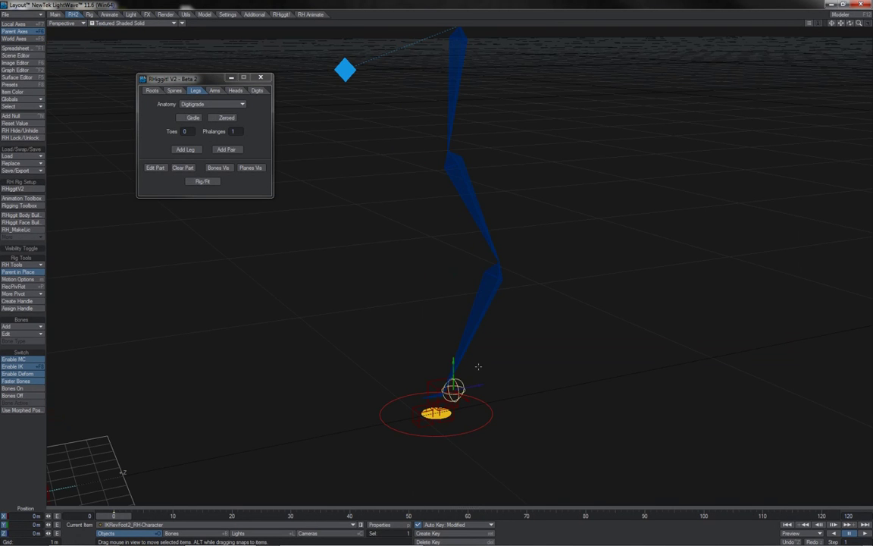
drag(478, 367, 468, 399)
key(ctrl+z)
Try moving the digitigrade leg's ankle IK control to about -74 mm on Y and 98 mm on Z, rotating it, and undo both changes
click(451, 417)
click(431, 423)
click(431, 384)
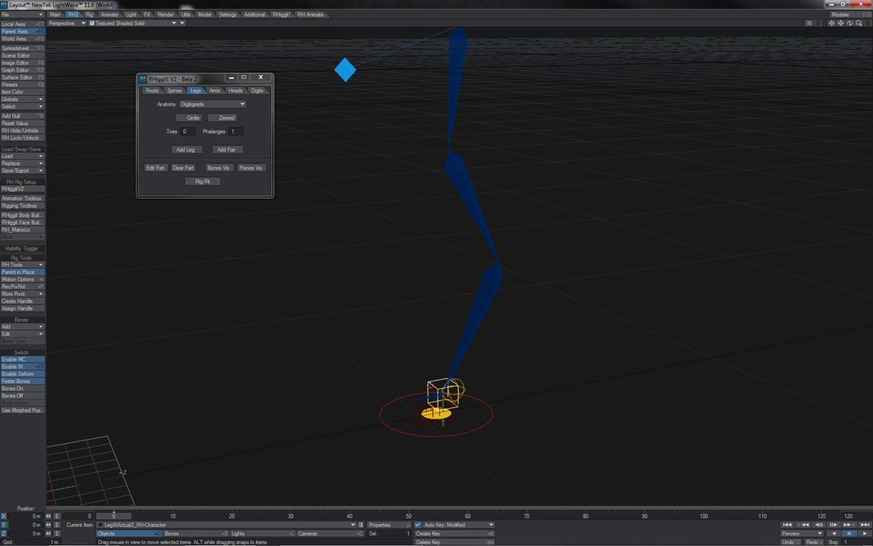
key(3)
drag(440, 397, 403, 371)
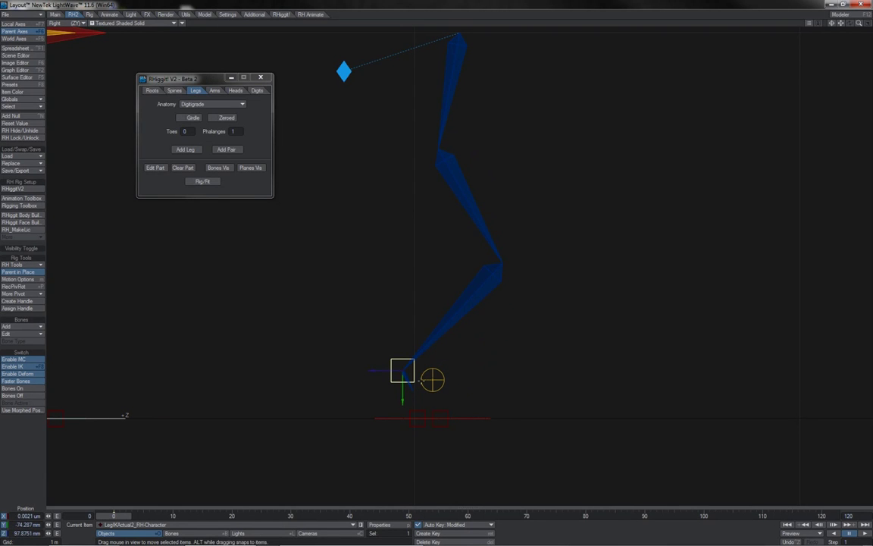
key(y)
mouse_move(411, 346)
mouse_down()
mouse_move(390, 350)
mouse_move(401, 347)
mouse_up()
key(ctrl+z)
key(ctrl+z)
Return the rig to fitting mode and move the plantigrade leg's knee marker to about -279 mm on Y and -122 mm on Z
drag(859, 28, 841, 28)
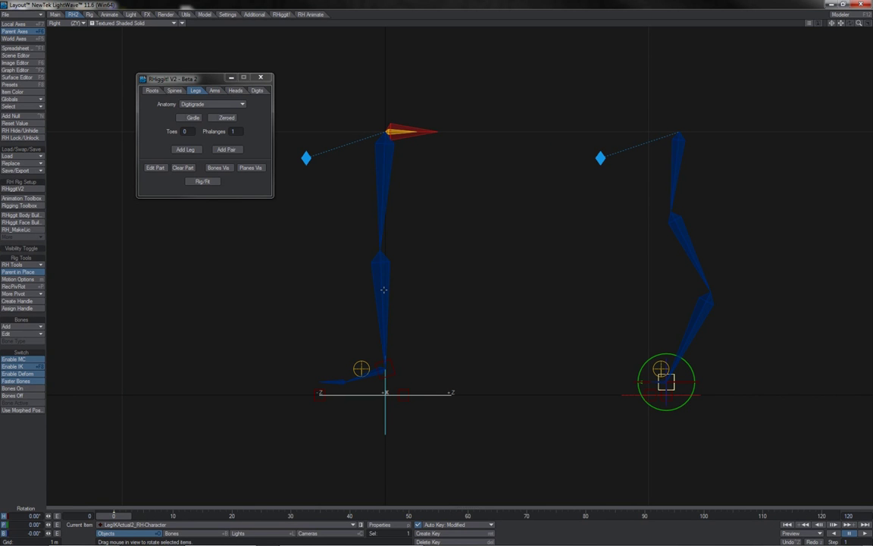
click(202, 182)
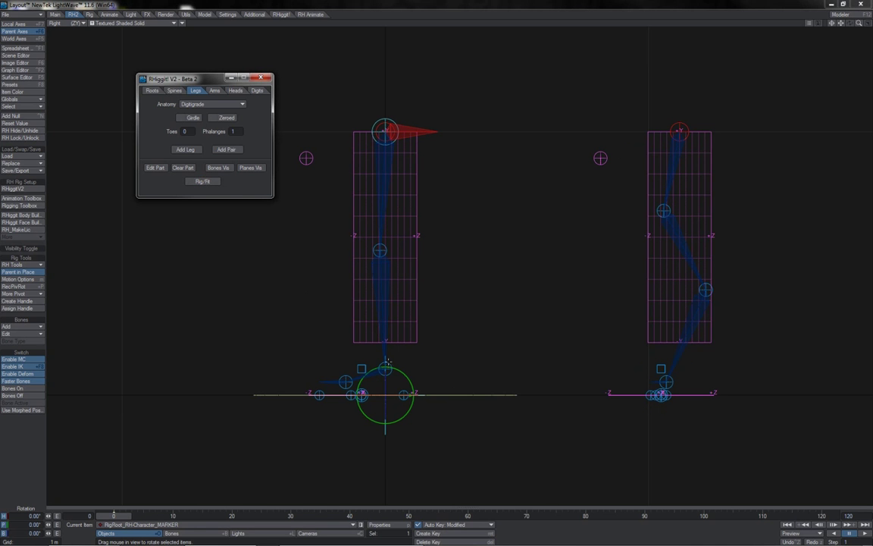
click(380, 248)
key(t)
drag(471, 251, 444, 208)
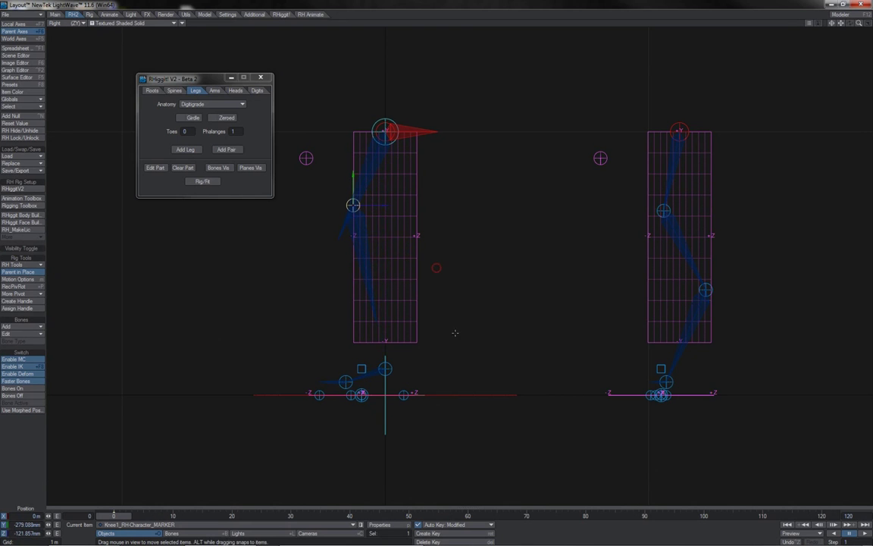
Raise the plantigrade leg's ankle marker to about -745 mm on Y and lower its toe marker to about -205 mm on Y
click(388, 366)
drag(459, 351, 461, 310)
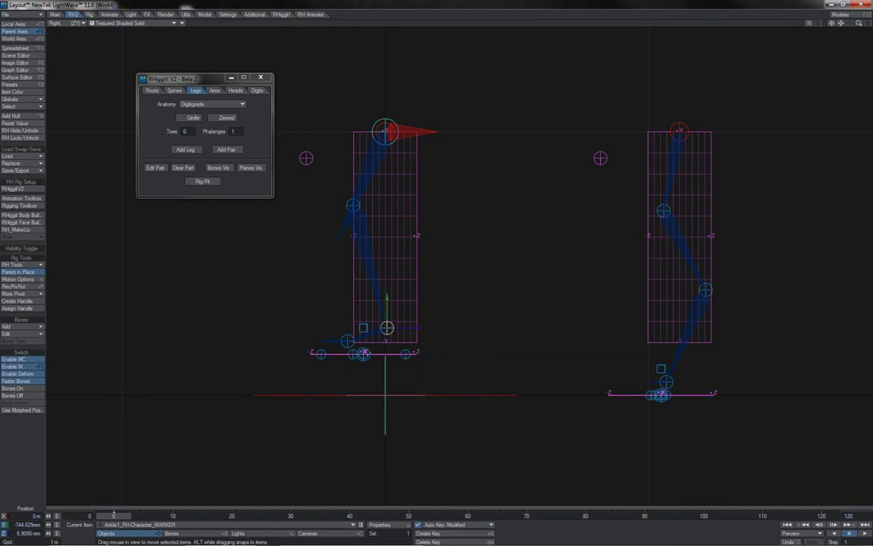
drag(348, 341, 348, 382)
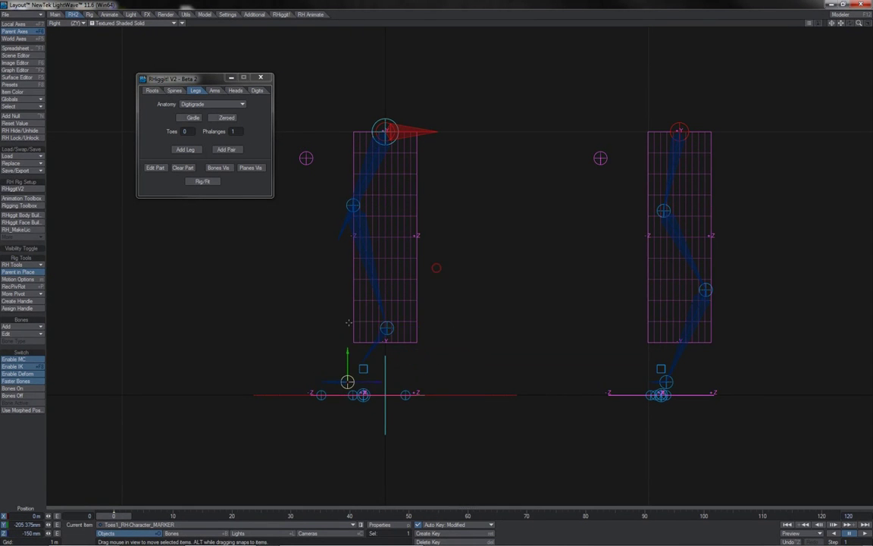
Move the digitigrade leg's lower rear joint marker down near the floor to form a heel and rig both legs again
click(706, 289)
drag(706, 289, 697, 368)
click(212, 182)
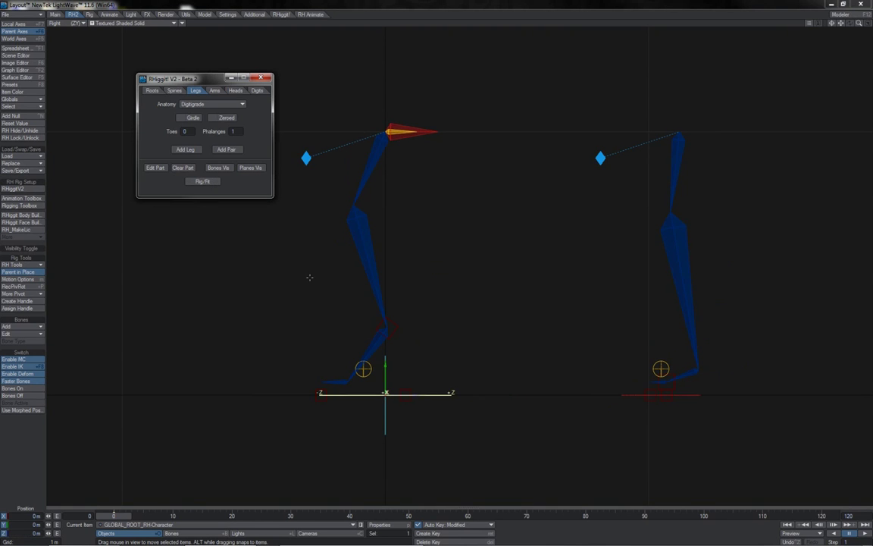
Raise the plantigrade leg's foot goal off the floor and move its ankle IK control to about -21 mm on Y
click(363, 369)
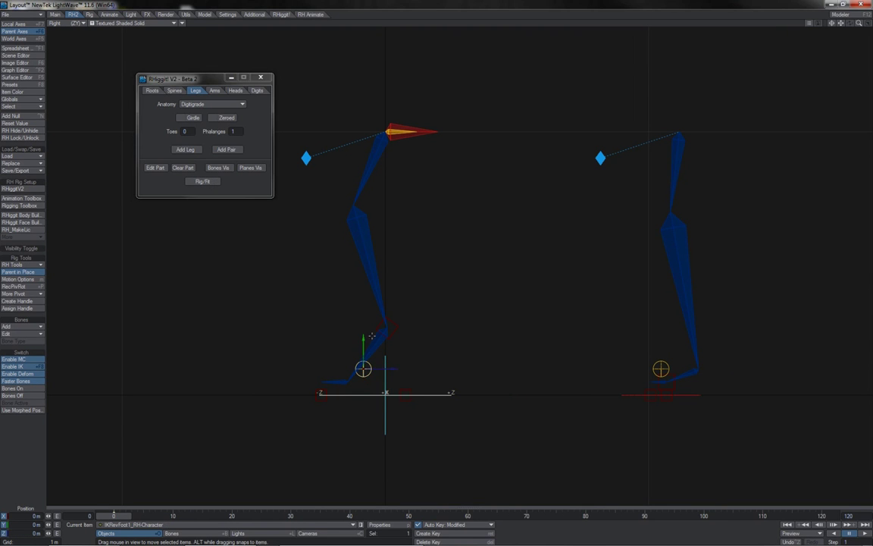
key(4)
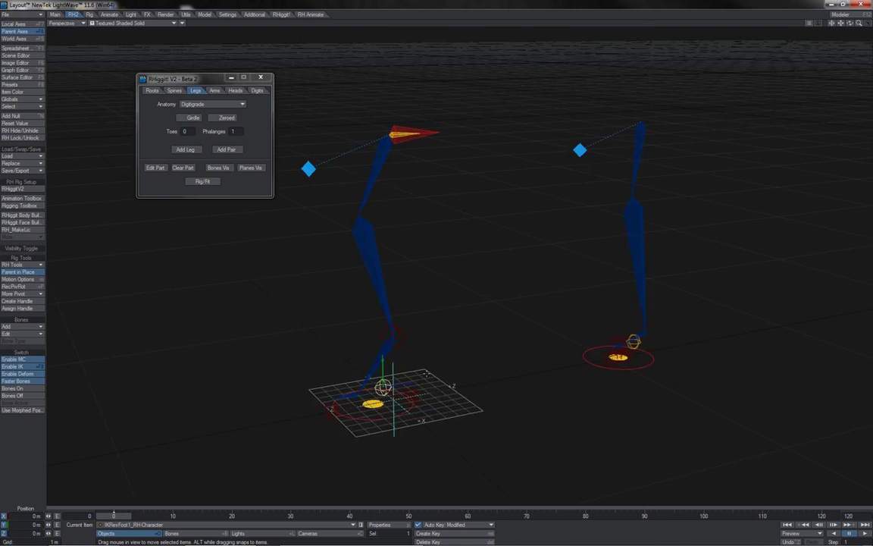
click(411, 407)
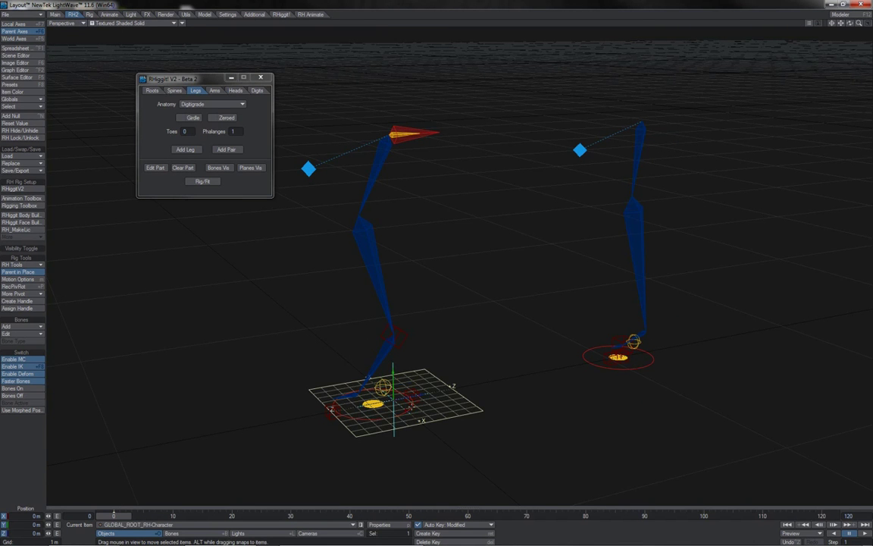
click(411, 408)
key(5)
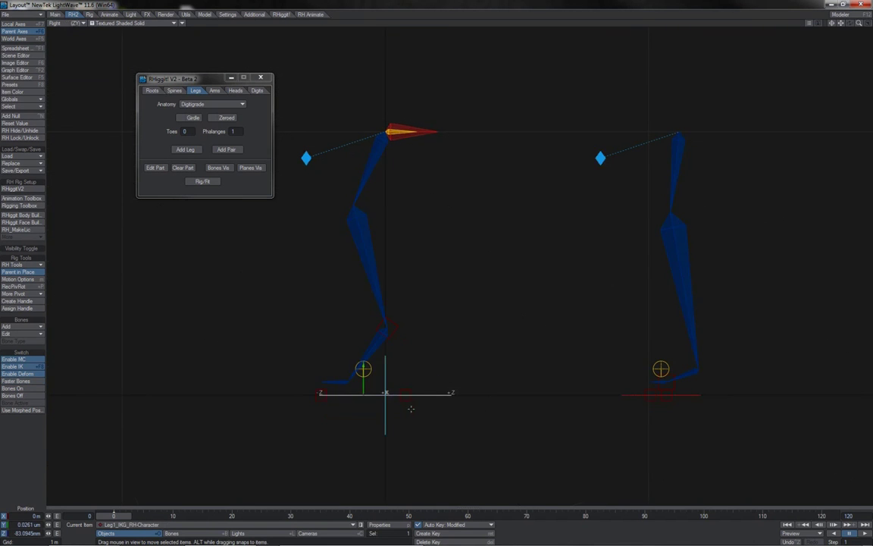
drag(431, 381, 411, 359)
click(364, 335)
mouse_move(365, 336)
mouse_down()
mouse_move(364, 297)
mouse_move(363, 341)
mouse_up()
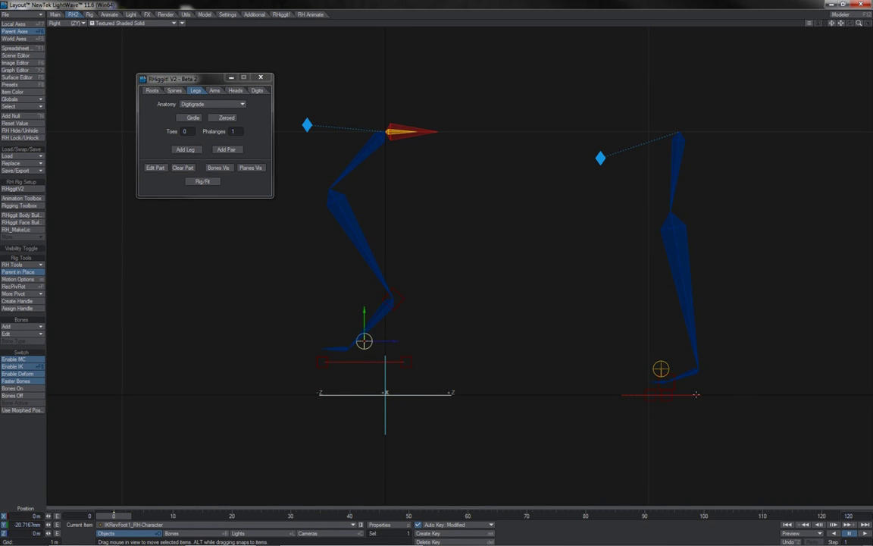
click(700, 396)
mouse_move(701, 395)
mouse_down()
mouse_move(690, 371)
mouse_move(710, 429)
mouse_move(692, 377)
mouse_move(702, 406)
mouse_move(699, 396)
mouse_up()
Add a single Unguligrade leg parented to MainRoot_RH-Character and move its root marker along Z, clear of the other two legs
click(241, 104)
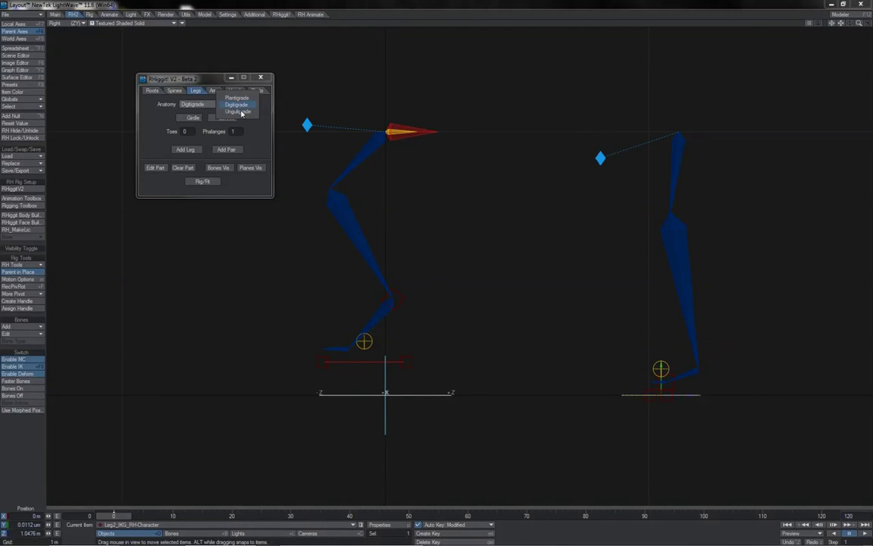
click(240, 112)
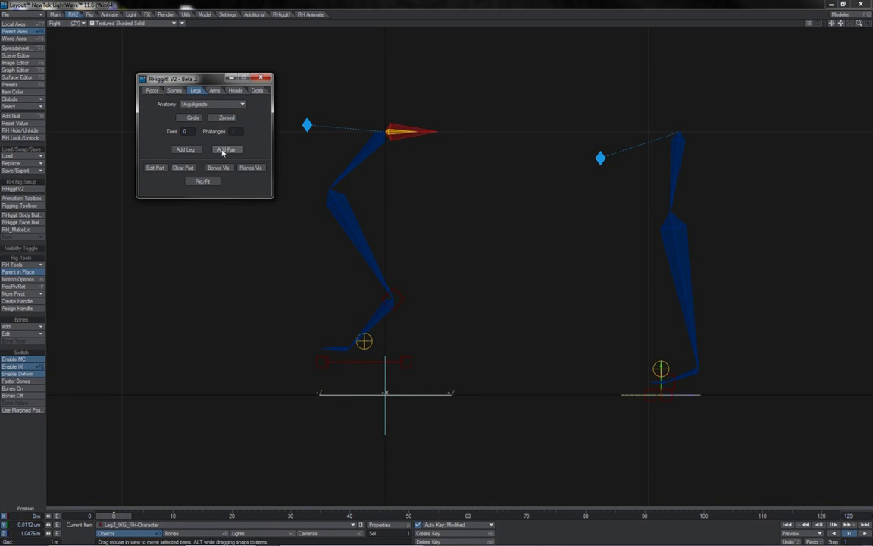
click(189, 149)
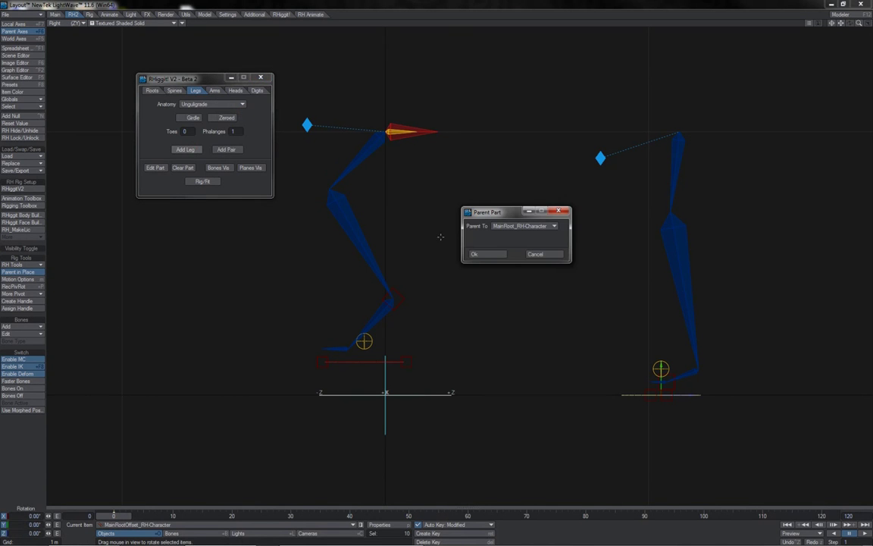
click(482, 255)
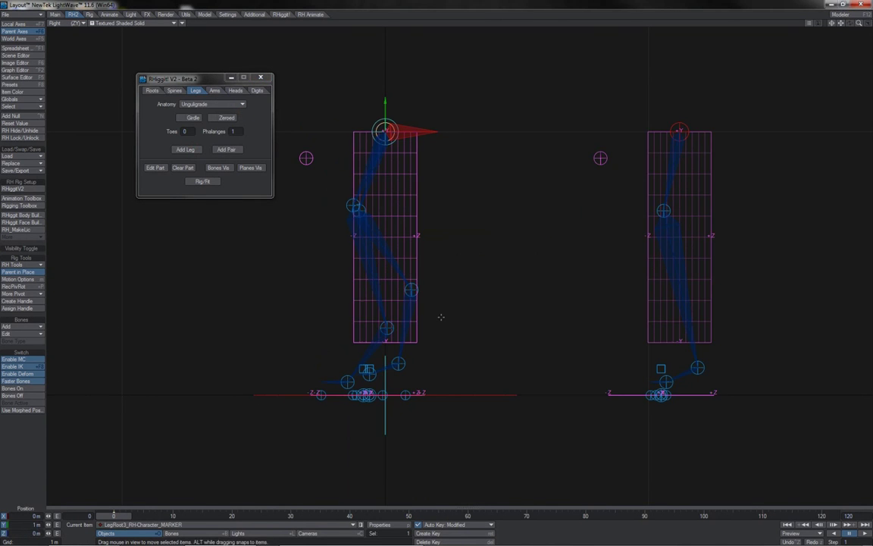
drag(408, 131, 858, 131)
mouse_move(841, 27)
mouse_down()
mouse_move(493, 14)
mouse_move(478, 24)
mouse_move(871, 26)
mouse_up()
Rig all three legs and try out the unguligrade leg's foot goal and ankle IK control
click(523, 397)
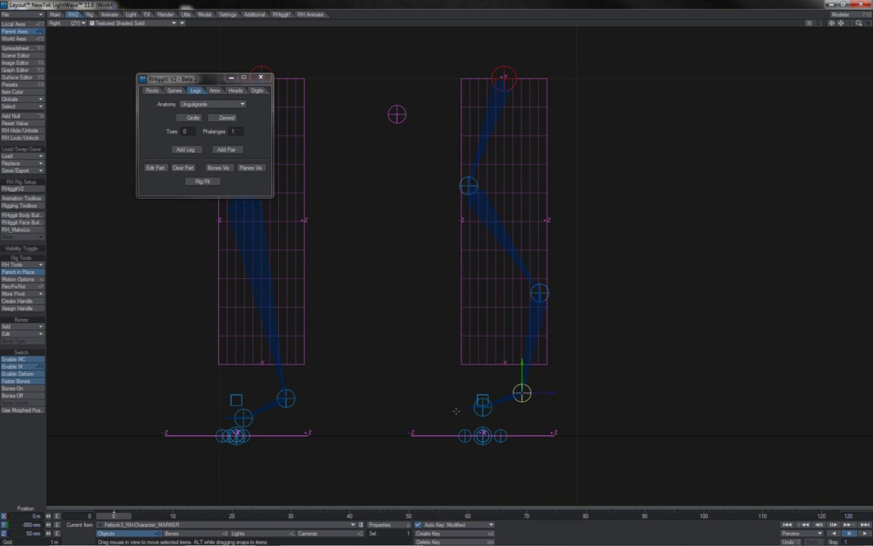
click(216, 182)
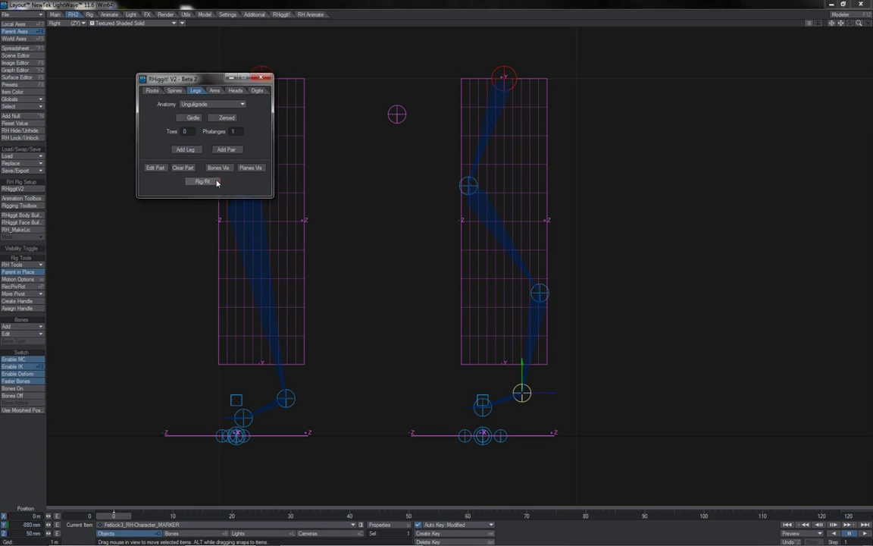
click(524, 435)
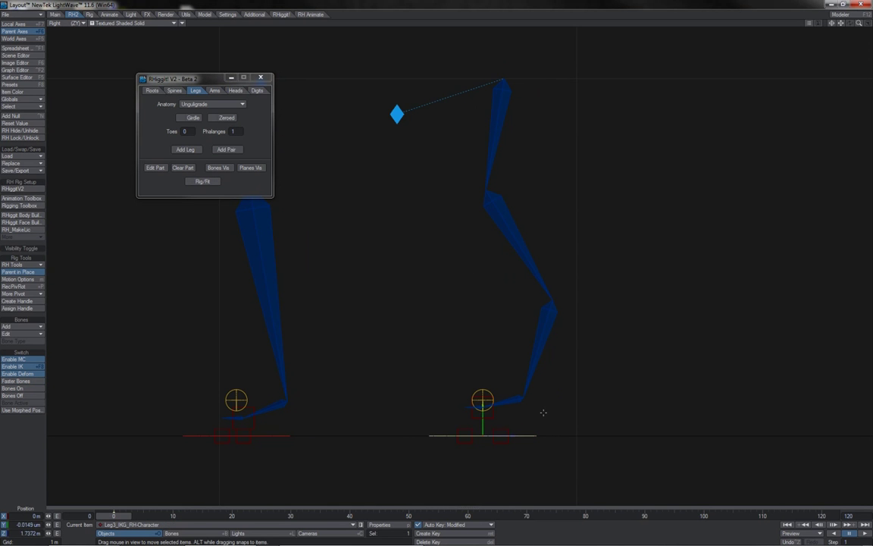
drag(543, 413, 539, 434)
click(490, 389)
drag(483, 377, 512, 400)
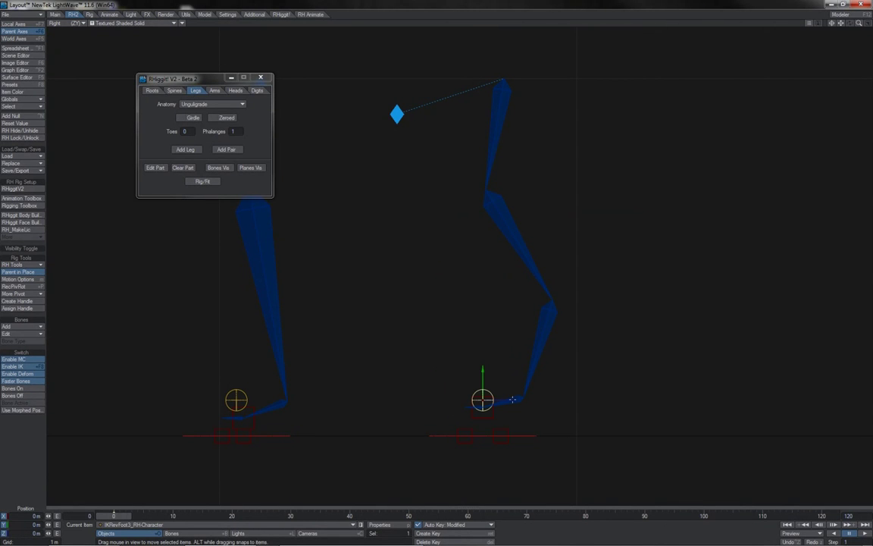
Try rotating the unguligrade leg's fetlock bone back and forth on heading, through about 42°, 31° and 62°
click(513, 400)
key(y)
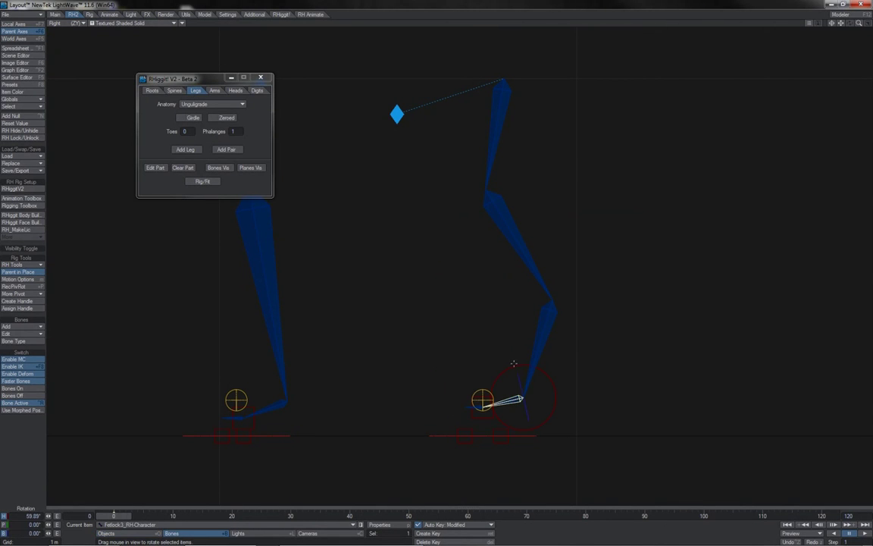
drag(511, 368, 448, 326)
key(ctrl+z)
drag(511, 368, 502, 374)
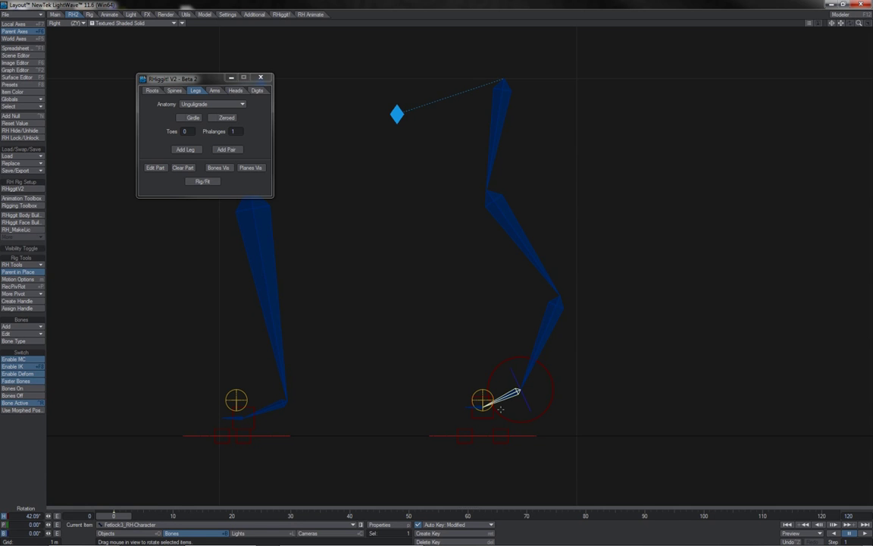
drag(505, 360, 457, 335)
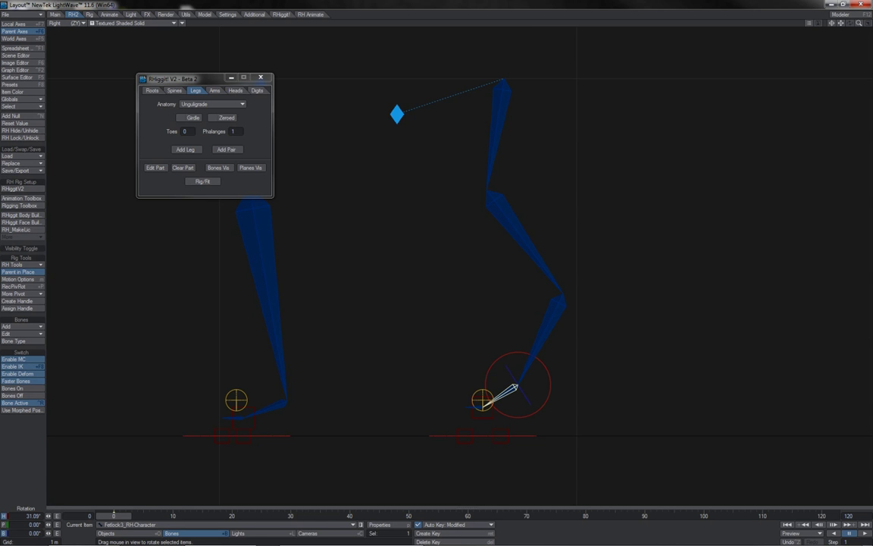
drag(453, 348, 464, 359)
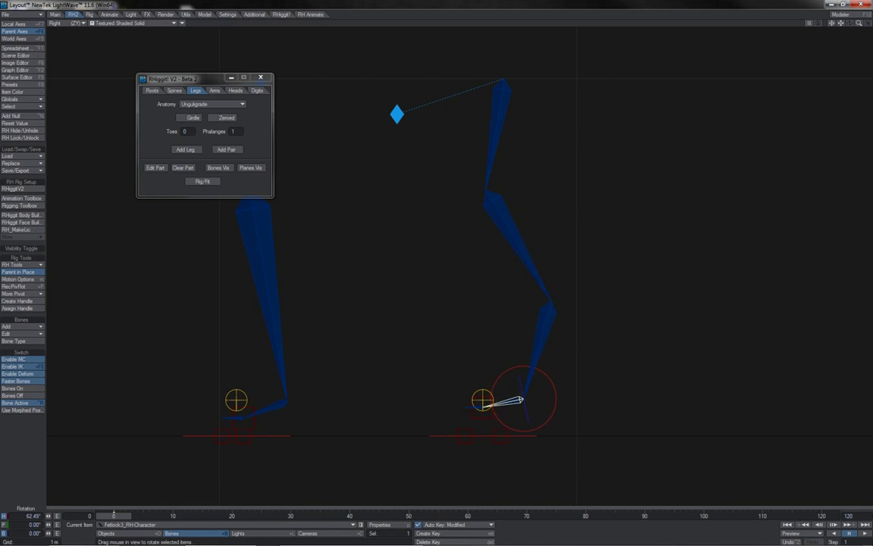
drag(524, 399, 526, 399)
drag(464, 361, 288, 361)
drag(341, 361, 448, 361)
Raise the unguligrade leg's ankle IK control and rotate its fetlock bone to about 34° heading
click(484, 387)
drag(483, 399, 523, 348)
click(505, 385)
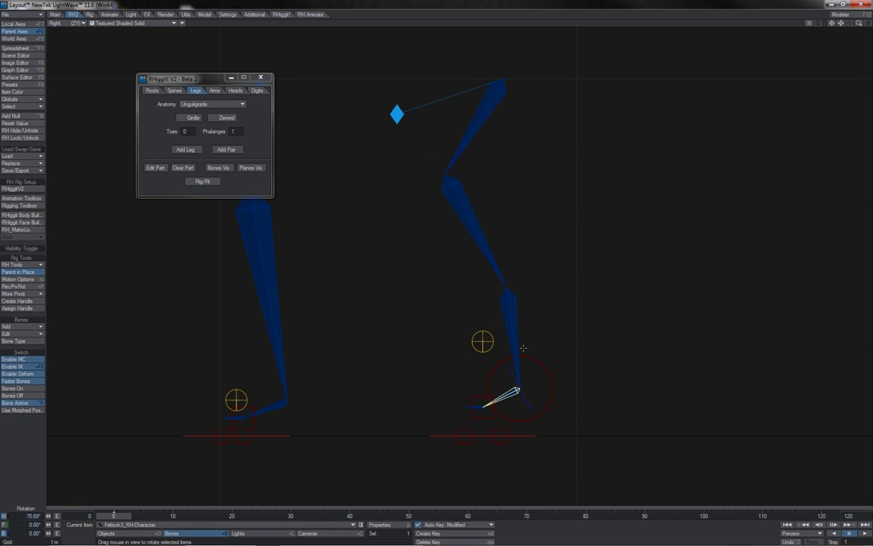
mouse_move(522, 356)
mouse_down()
mouse_move(467, 354)
mouse_move(536, 357)
mouse_move(452, 354)
mouse_move(522, 356)
mouse_up()
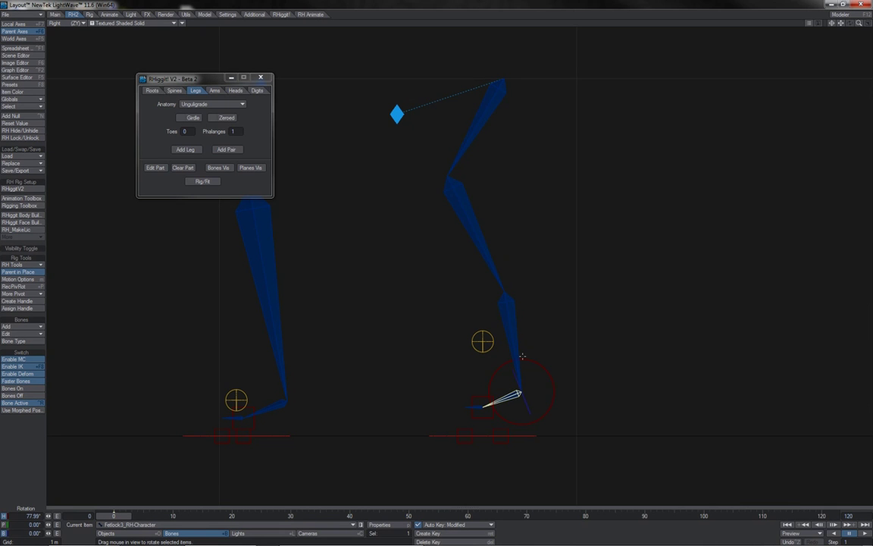
mouse_move(522, 356)
mouse_down()
mouse_move(535, 355)
mouse_move(448, 356)
mouse_move(522, 355)
mouse_up()
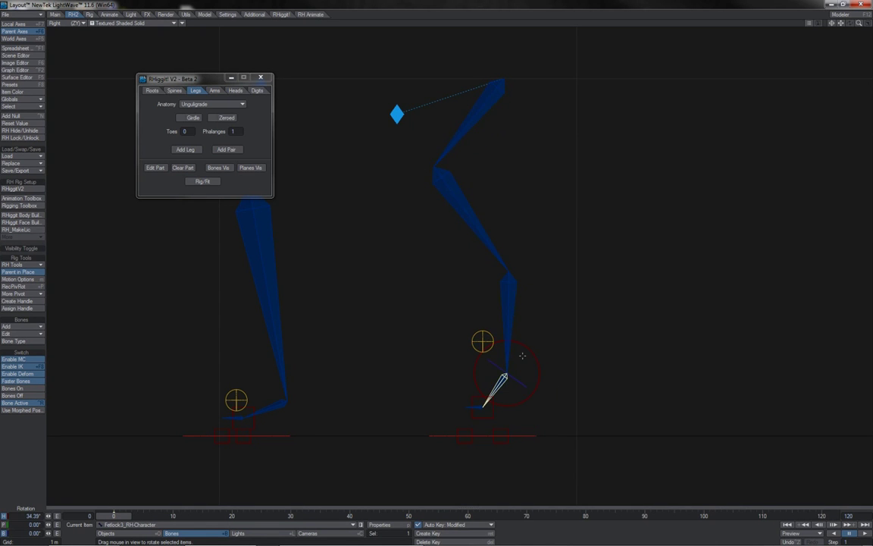